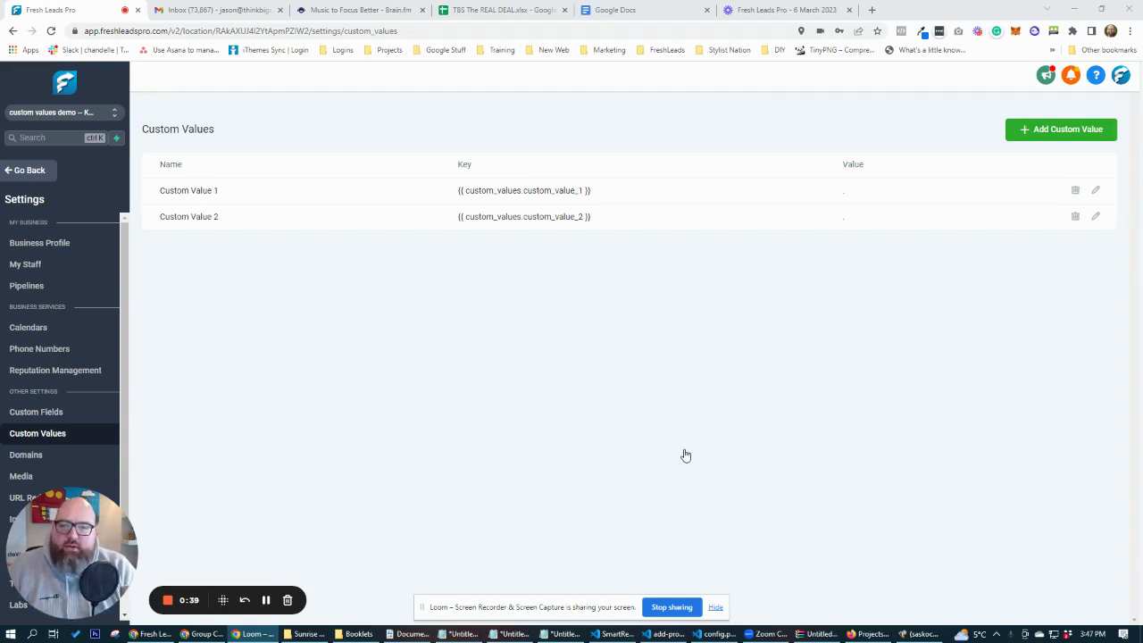
Add a custom value named 'Custom Value 3' with placeholder value '-'
click(1025, 132)
click(482, 166)
text(Custom Value 3)
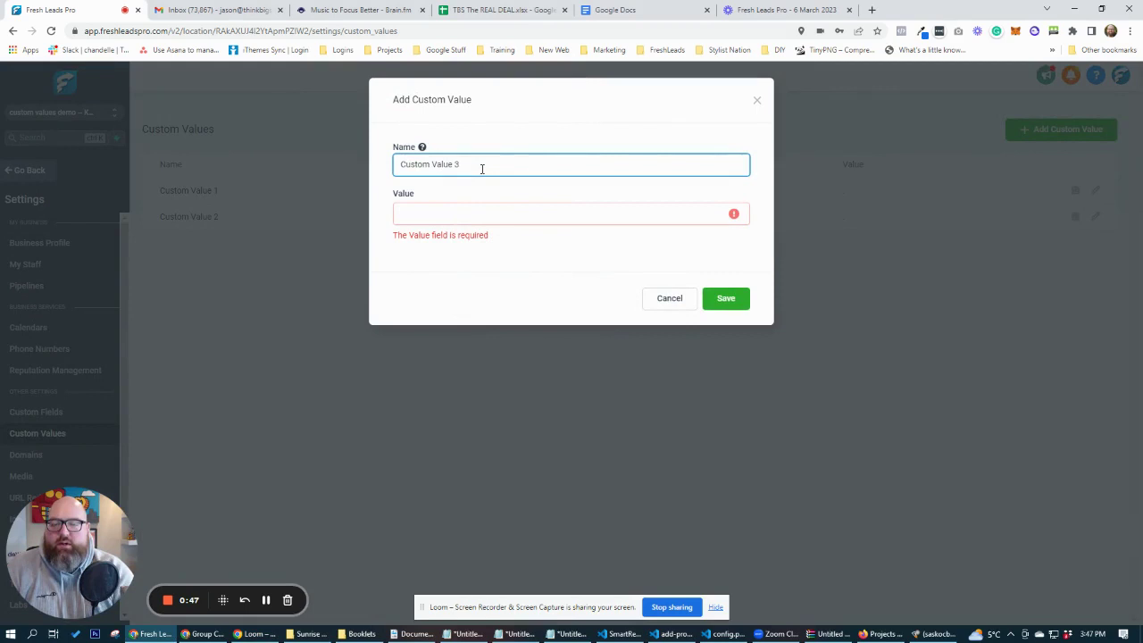
click(460, 216)
text(-)
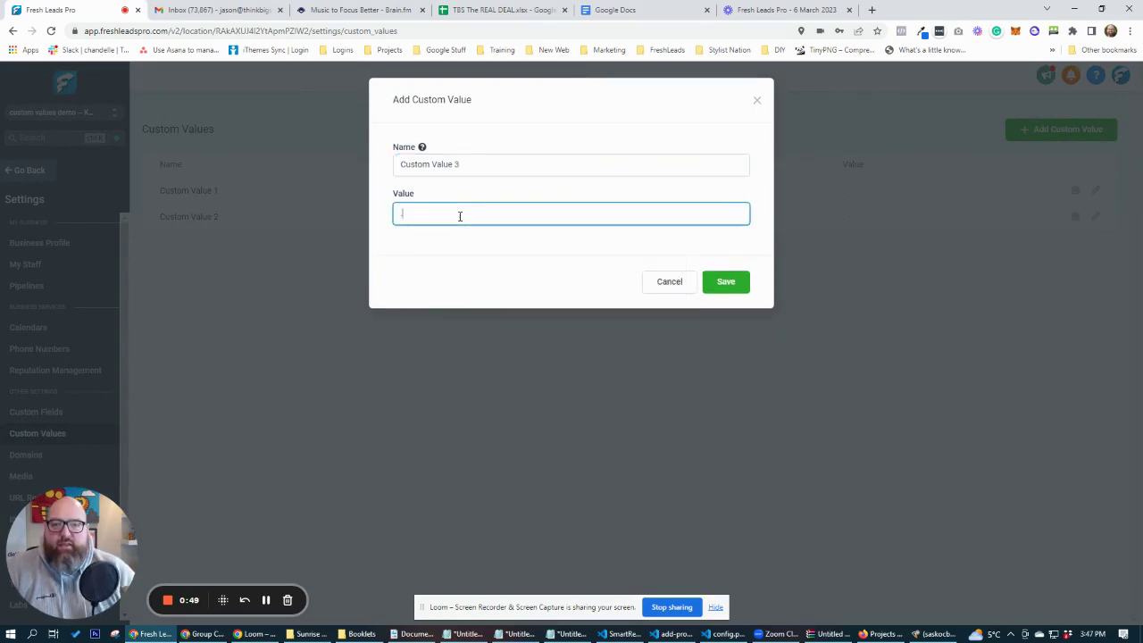
click(723, 284)
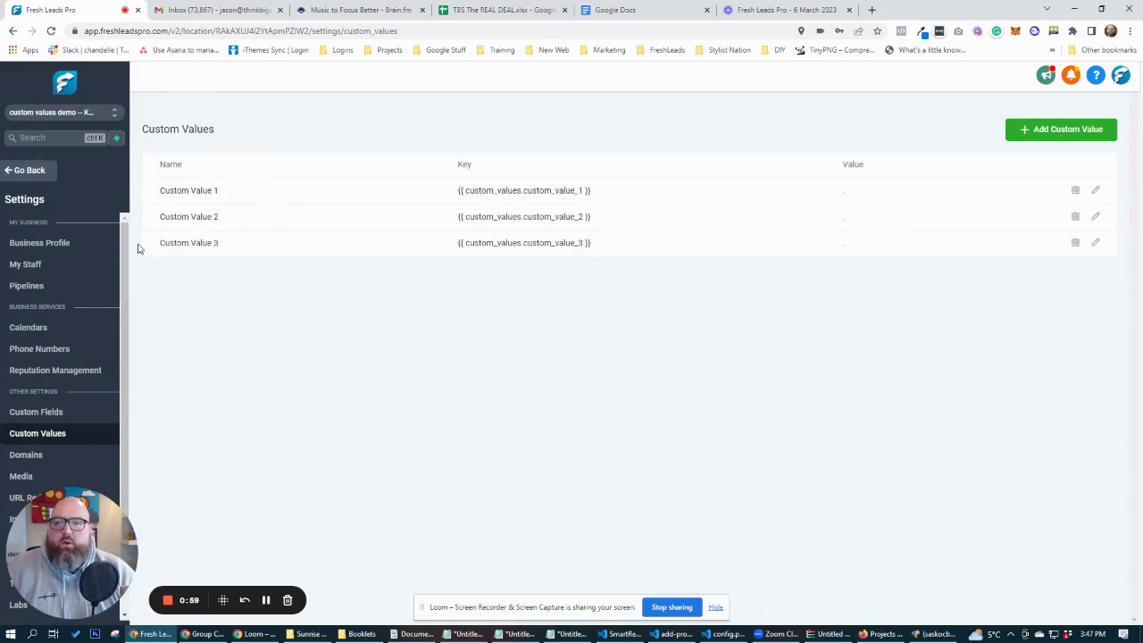
Add a second custom value named 'Custom Values Logo'
click(1049, 135)
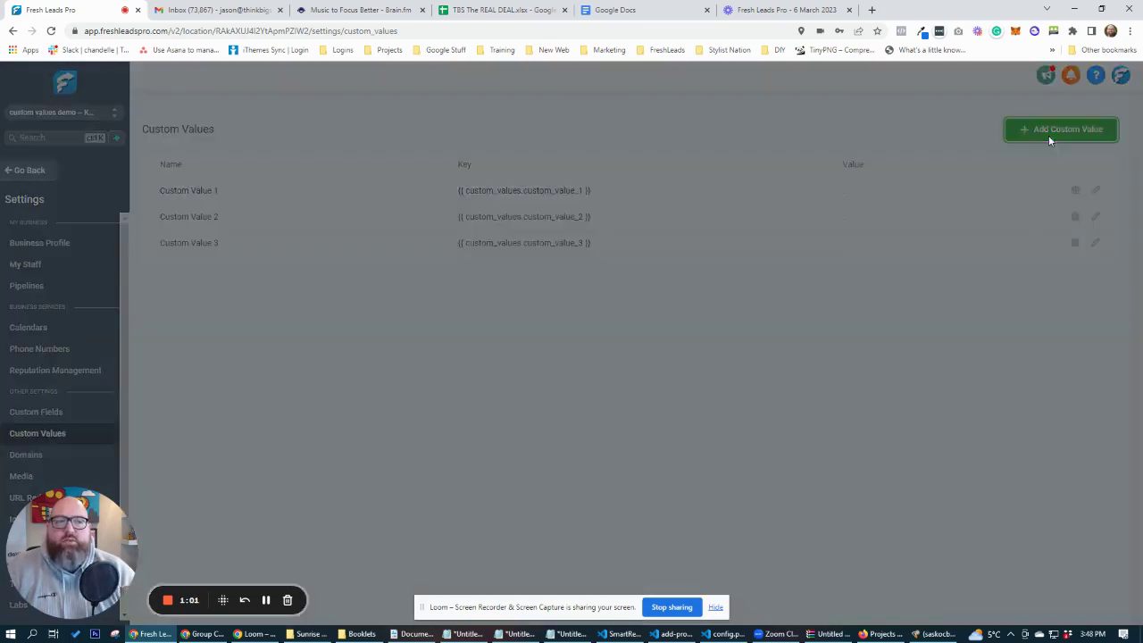
click(478, 166)
text(Logo)
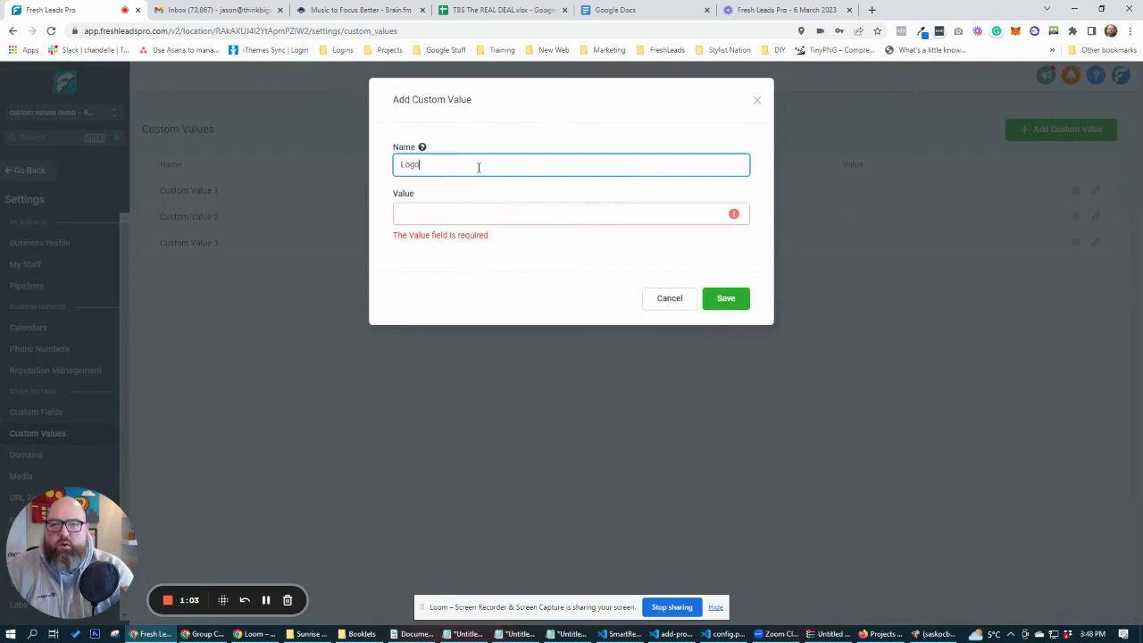
key(BackSpace)
key(BackSpace)
key(BackSpace)
text(Cus)
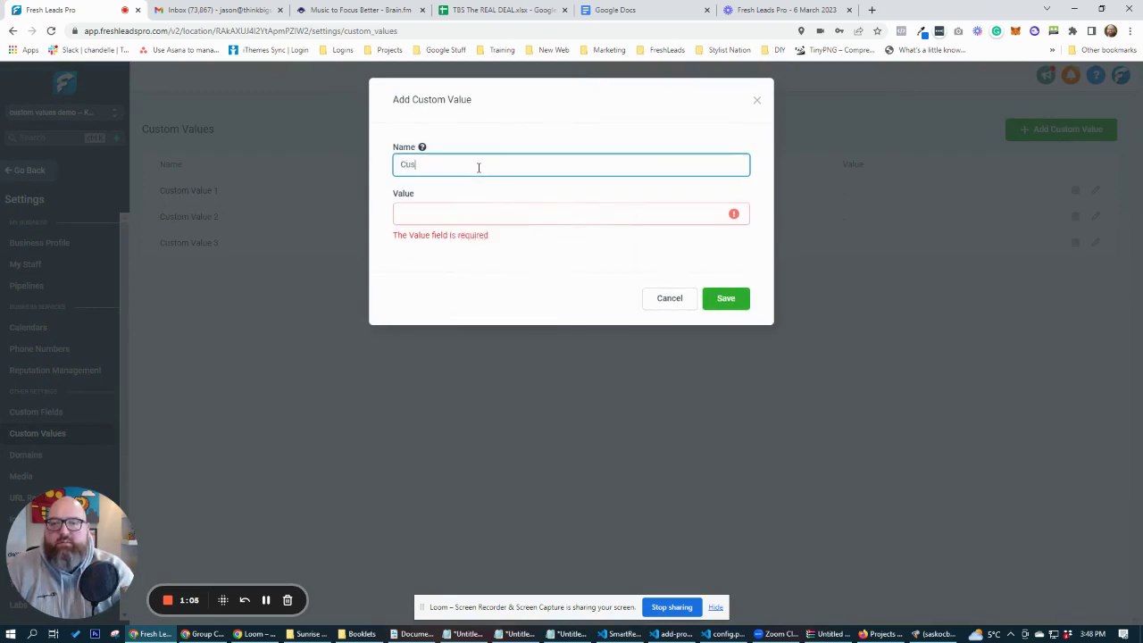
text(tom  Valu)
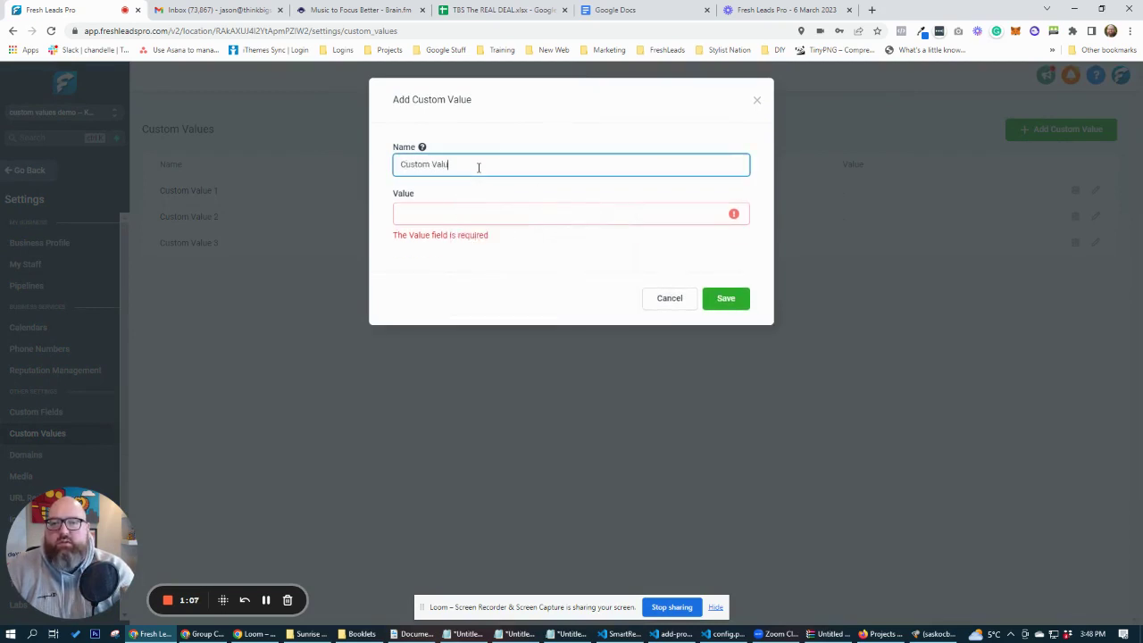
text(e s s Logo)
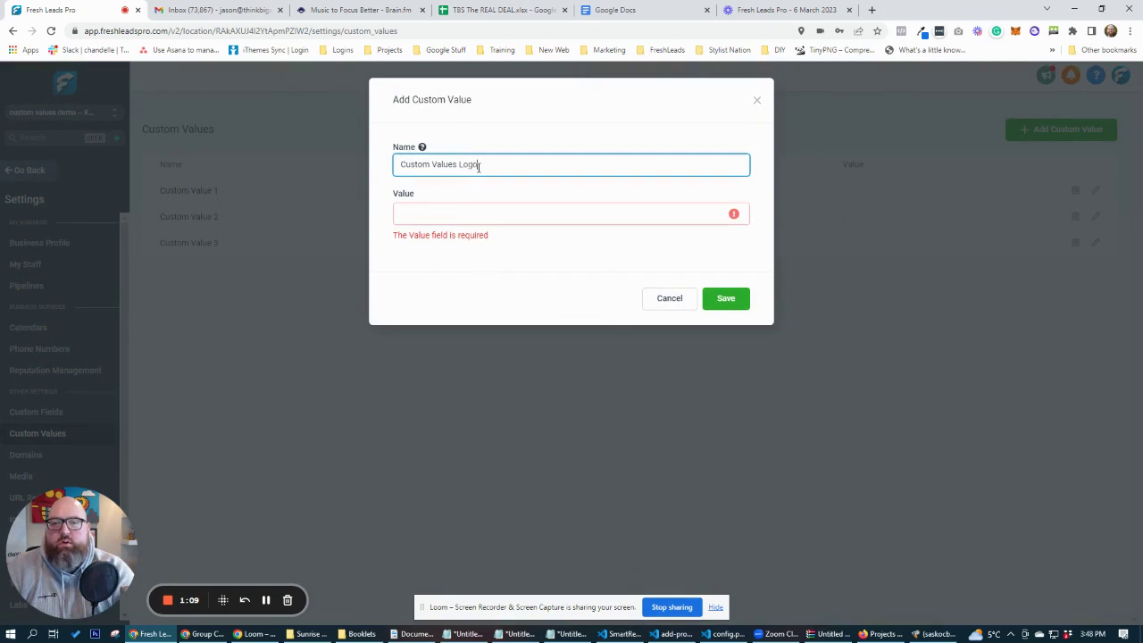
key(Tab)
text(3)
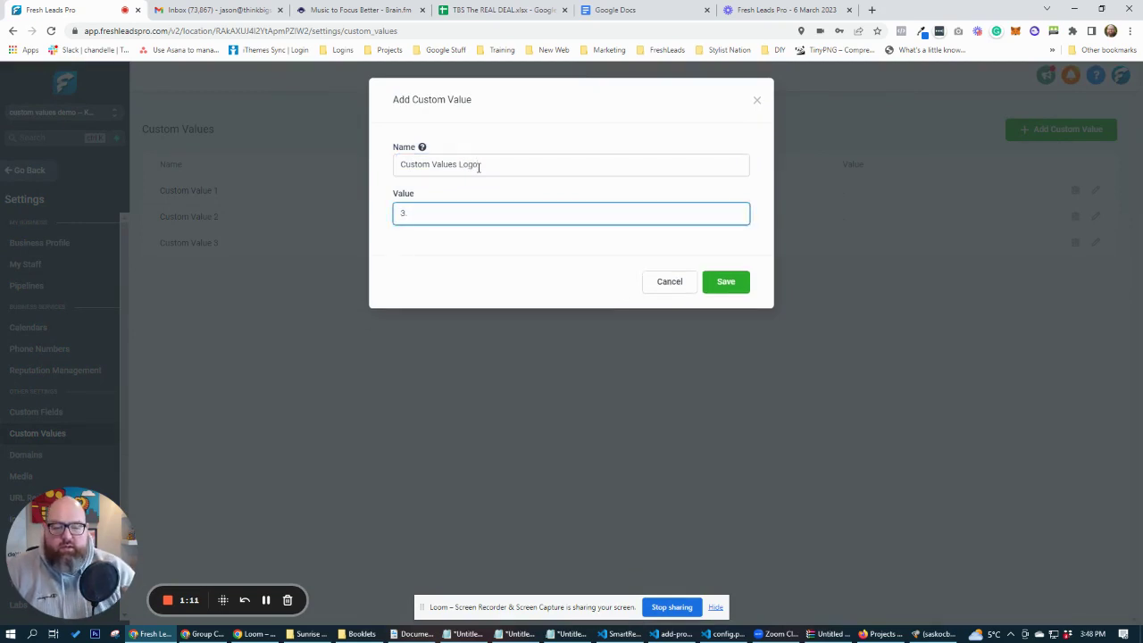
key(BackSpace)
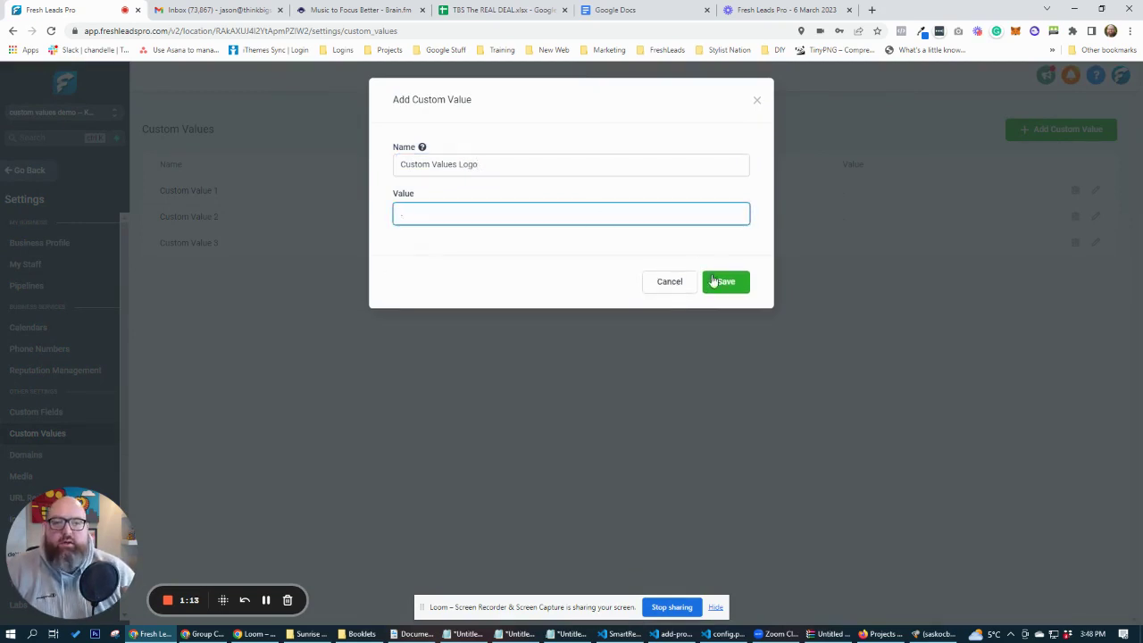
click(724, 282)
Add a custom value named 'Custom Values 4' with placeholder value '-'
click(1052, 134)
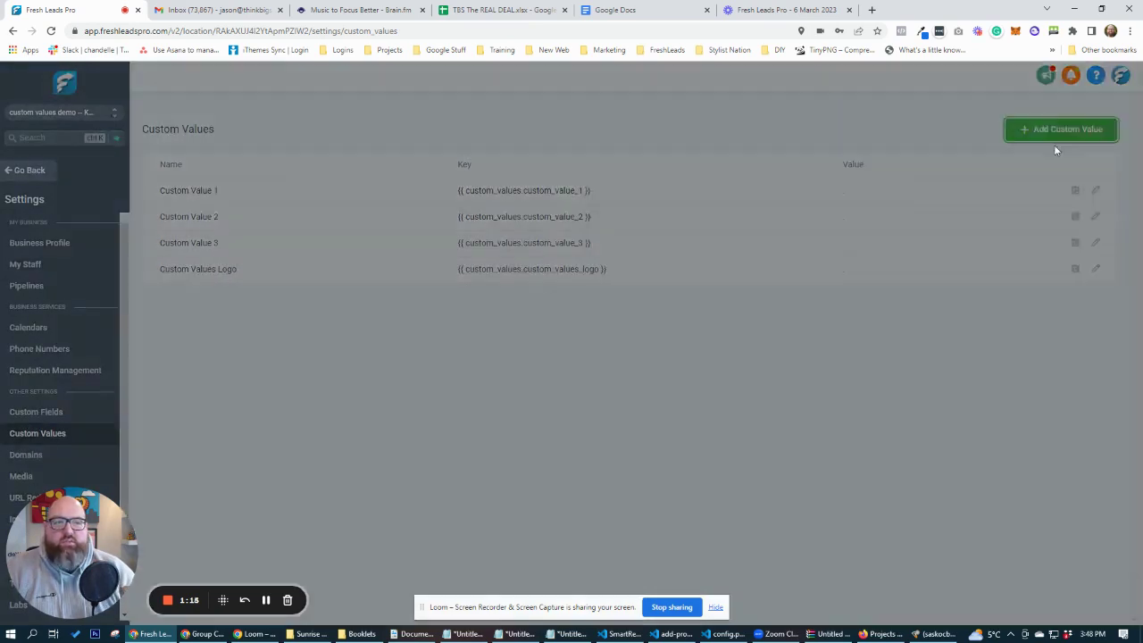
click(487, 164)
text(Custom Values 4)
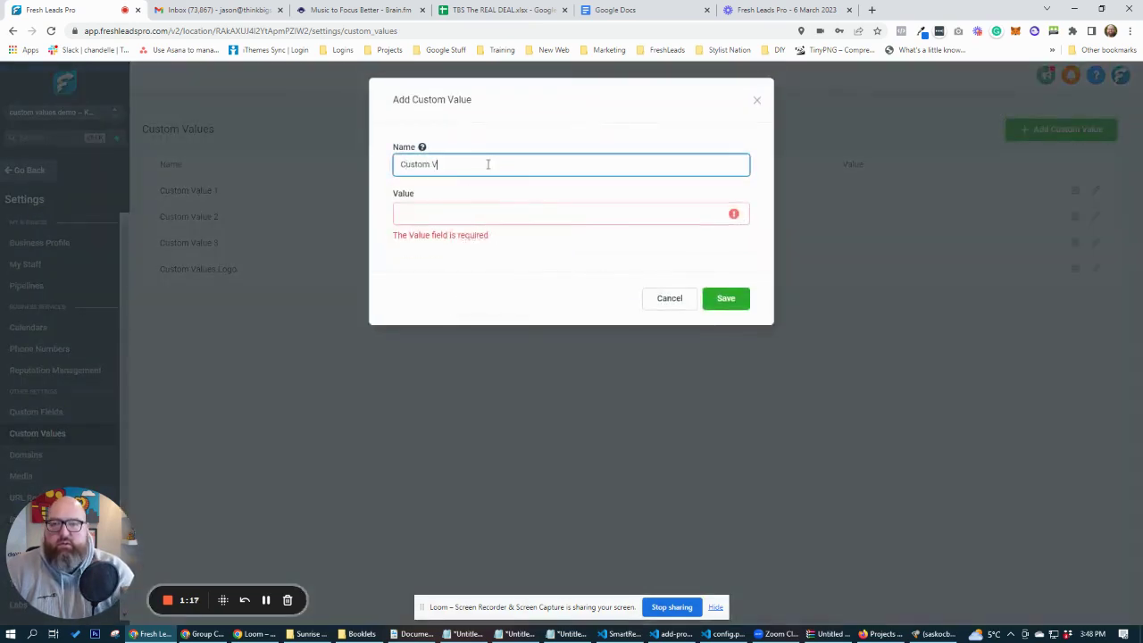
click(477, 219)
text(-)
click(740, 282)
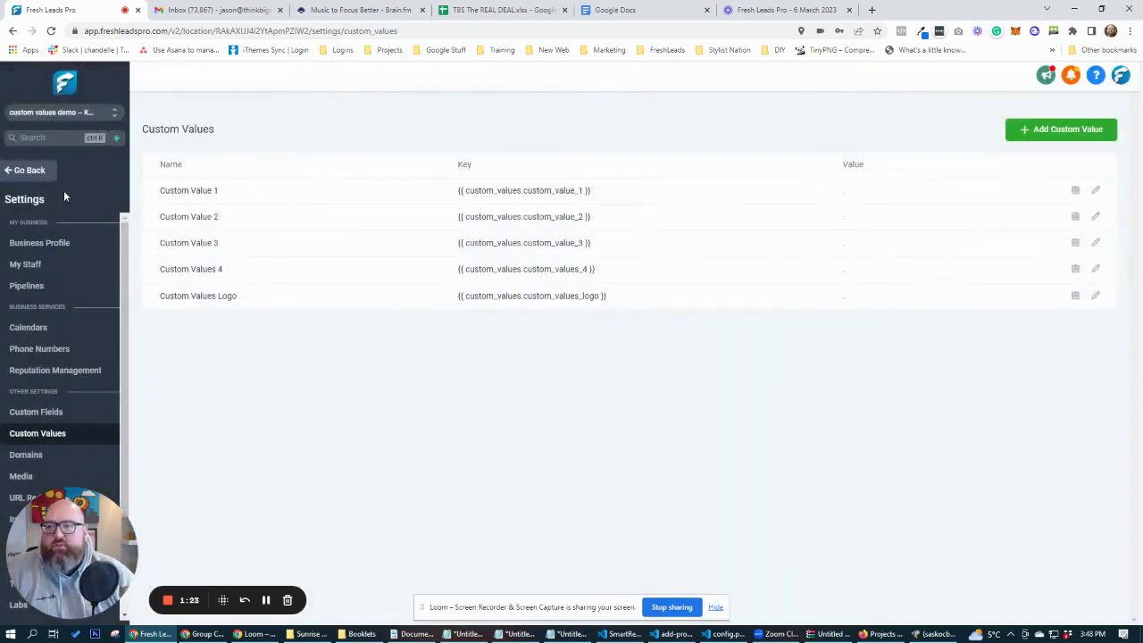
Under Custom Fields > Folders, create an empty folder named 'Onboarding'
click(54, 411)
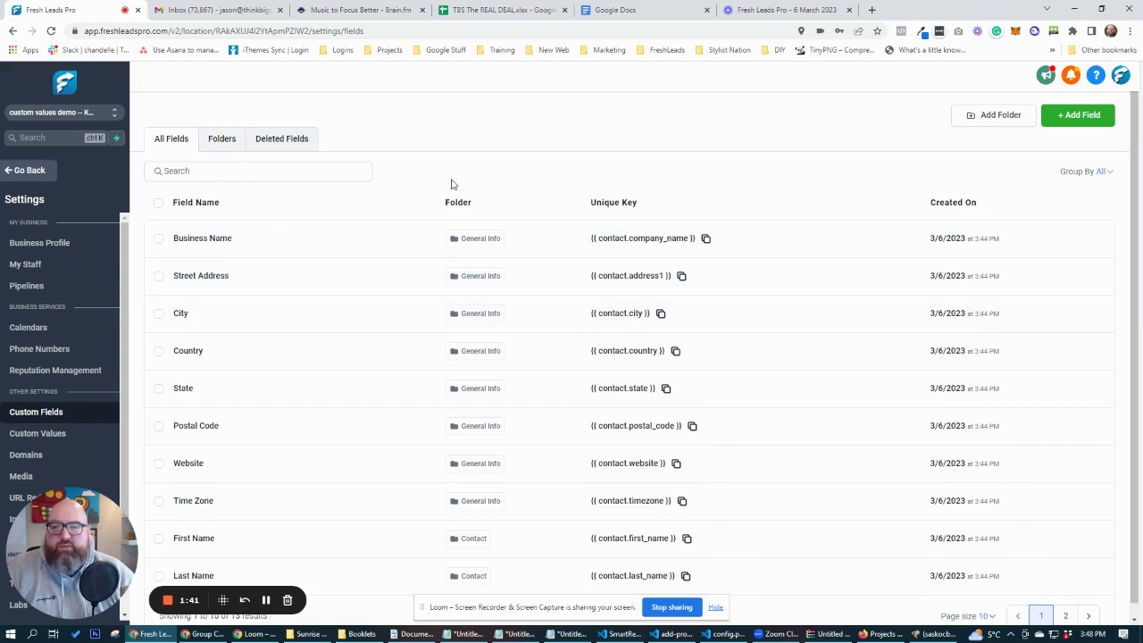
click(229, 143)
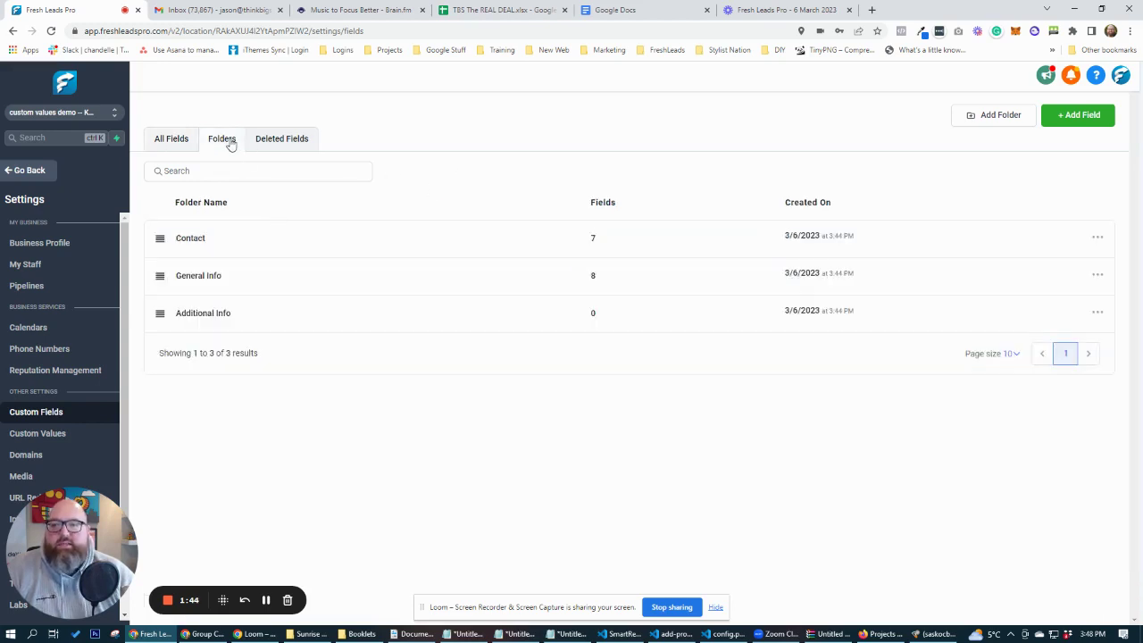
click(987, 119)
click(551, 343)
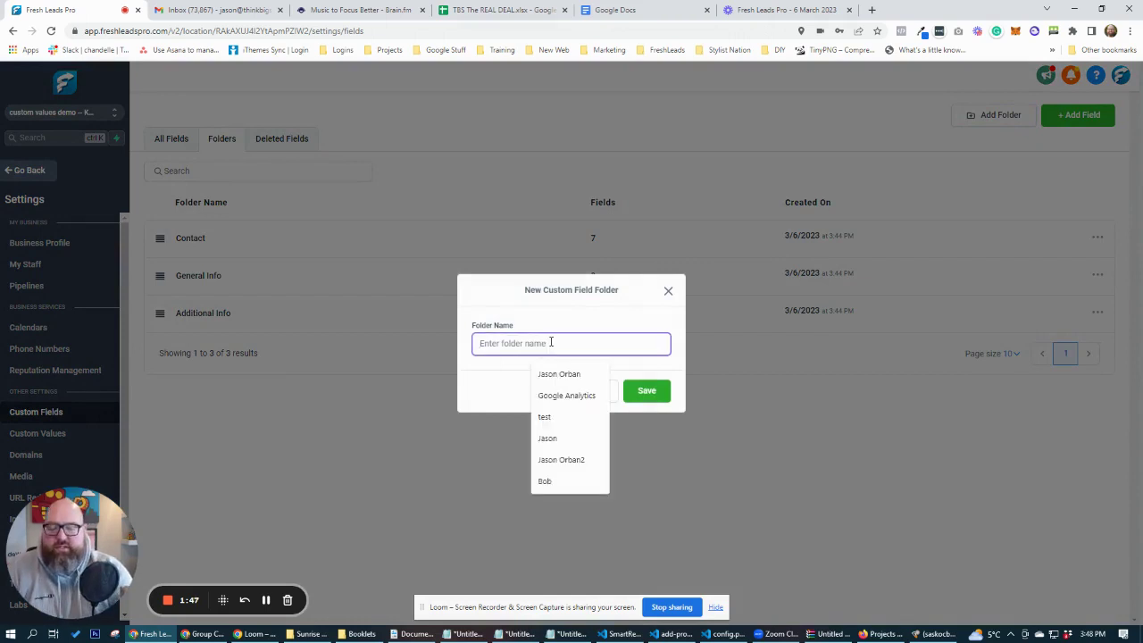
text(Onboardin)
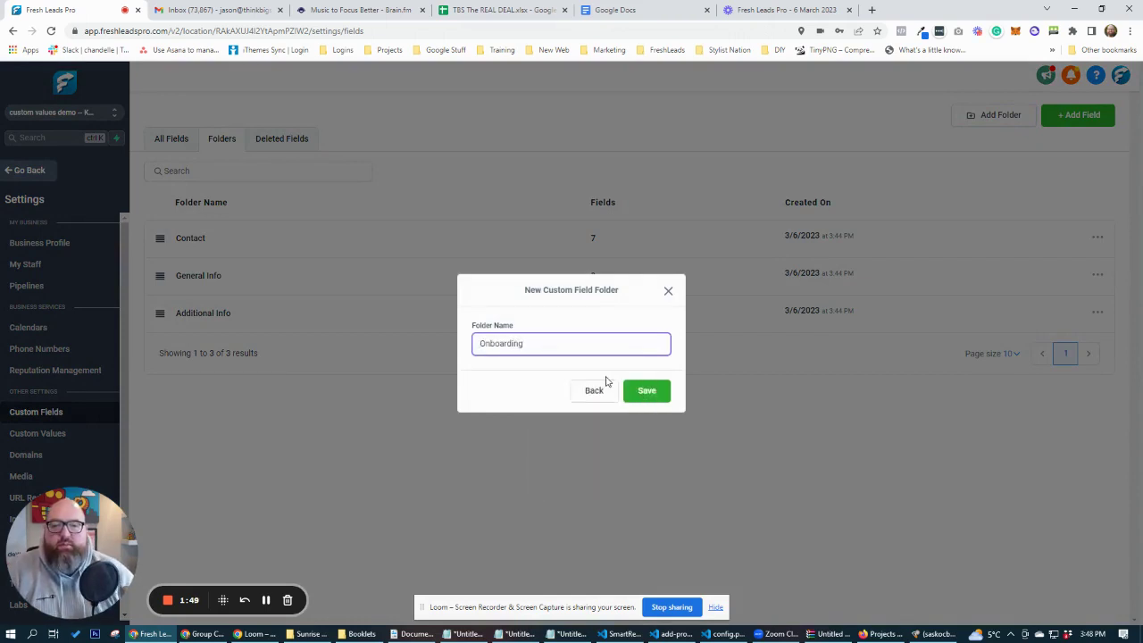
text(g)
click(649, 390)
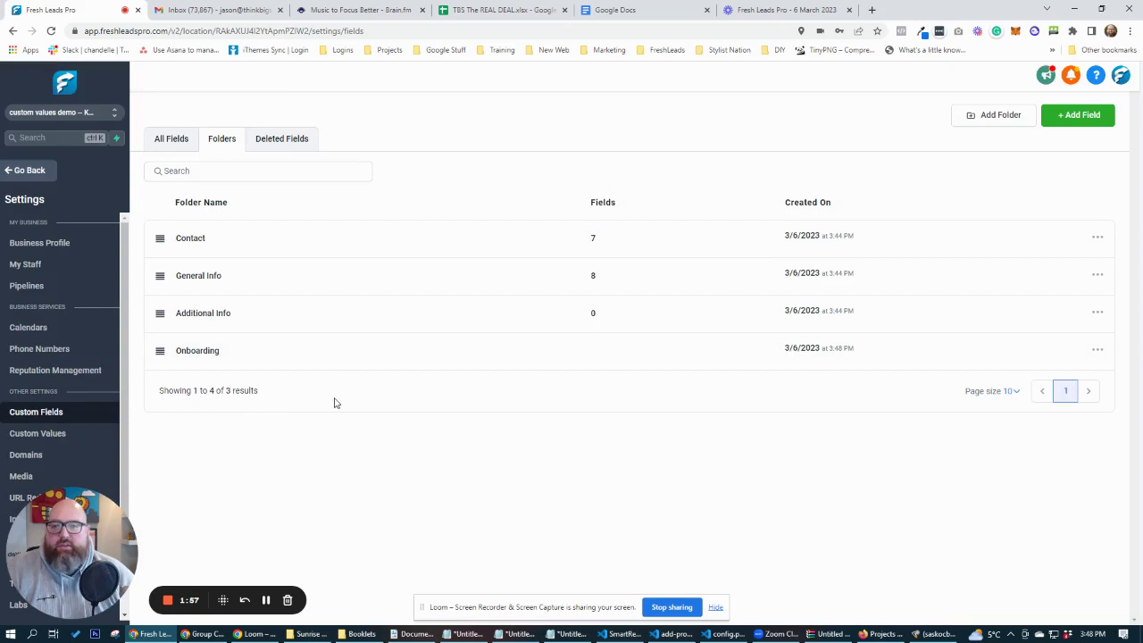
Create single-line field 'Custom Field 1' in the Onboarding group, then view that folder
click(1061, 117)
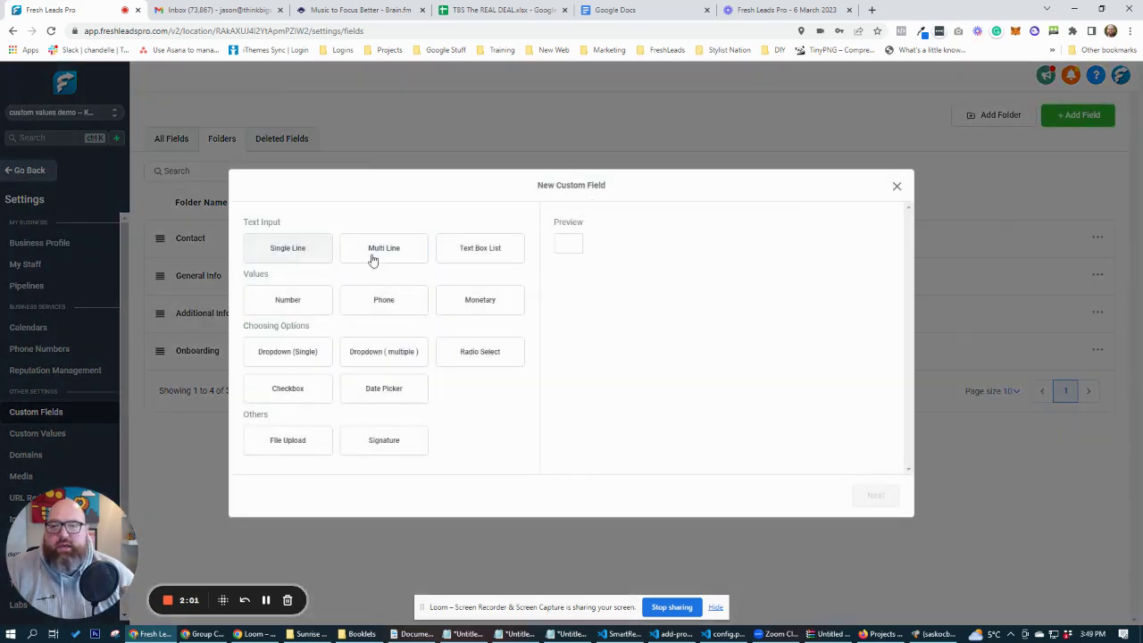
click(290, 254)
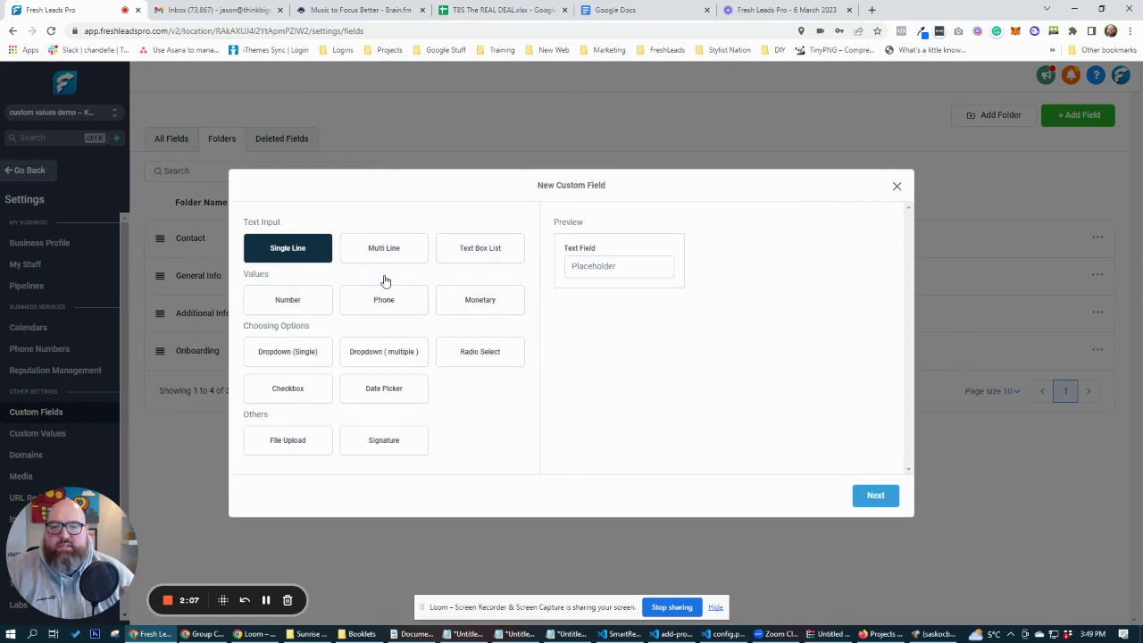
click(875, 497)
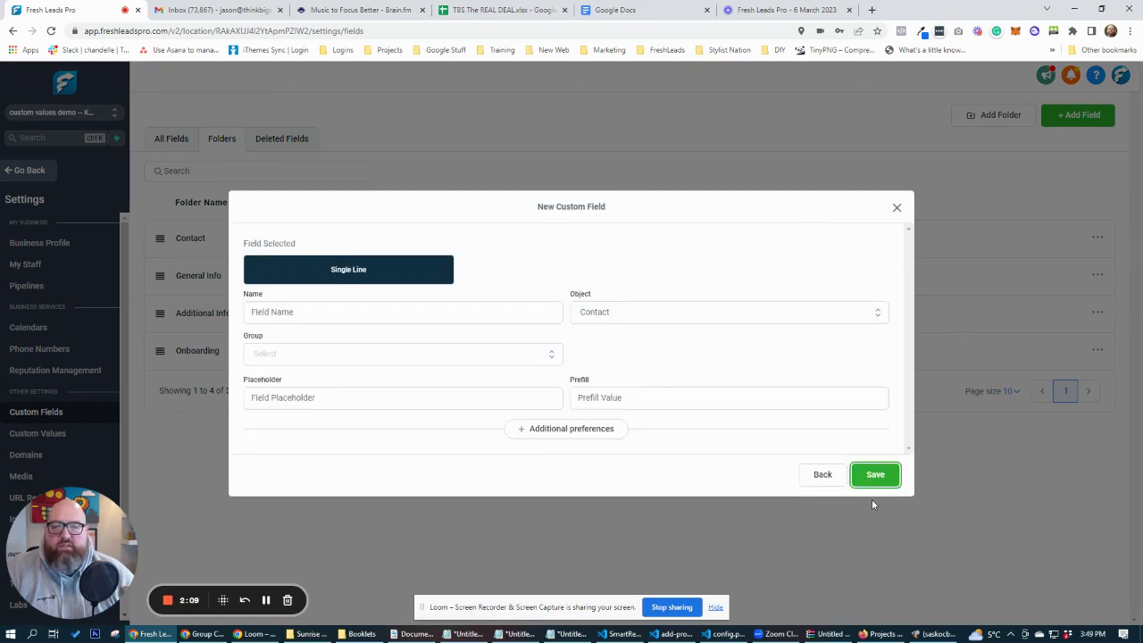
click(343, 312)
text(Custo)
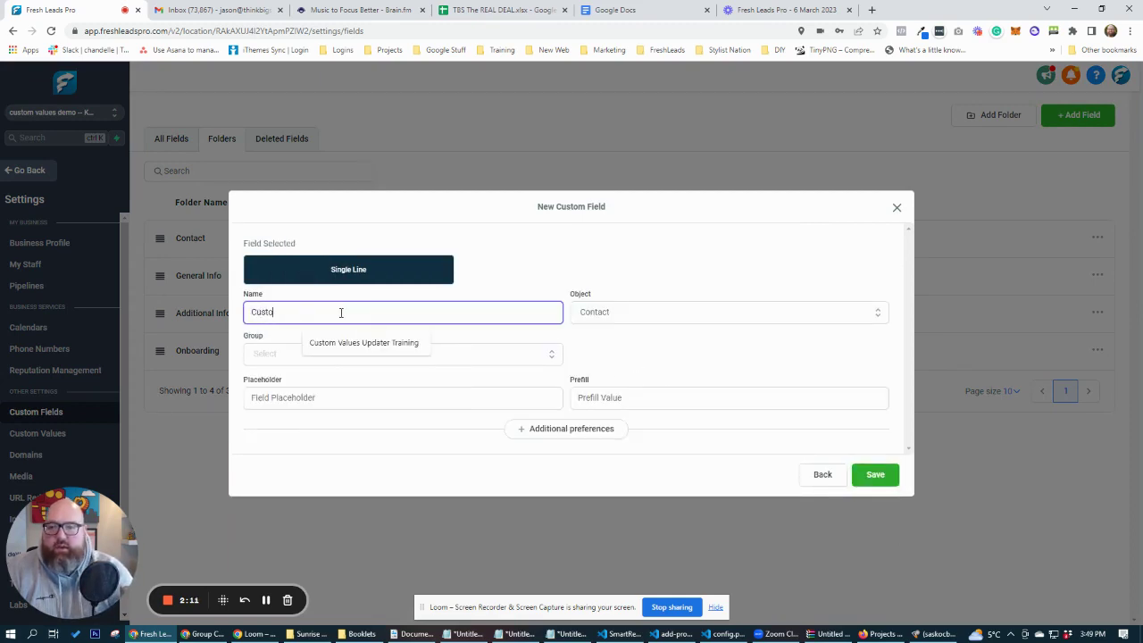
text(m F)
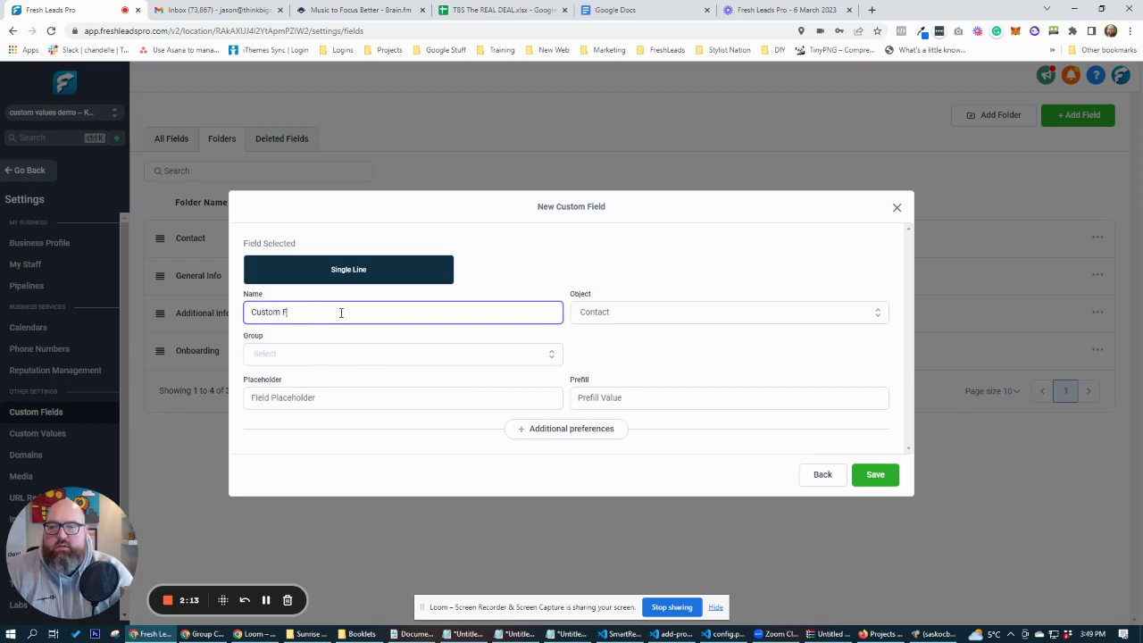
text(ield ield 1)
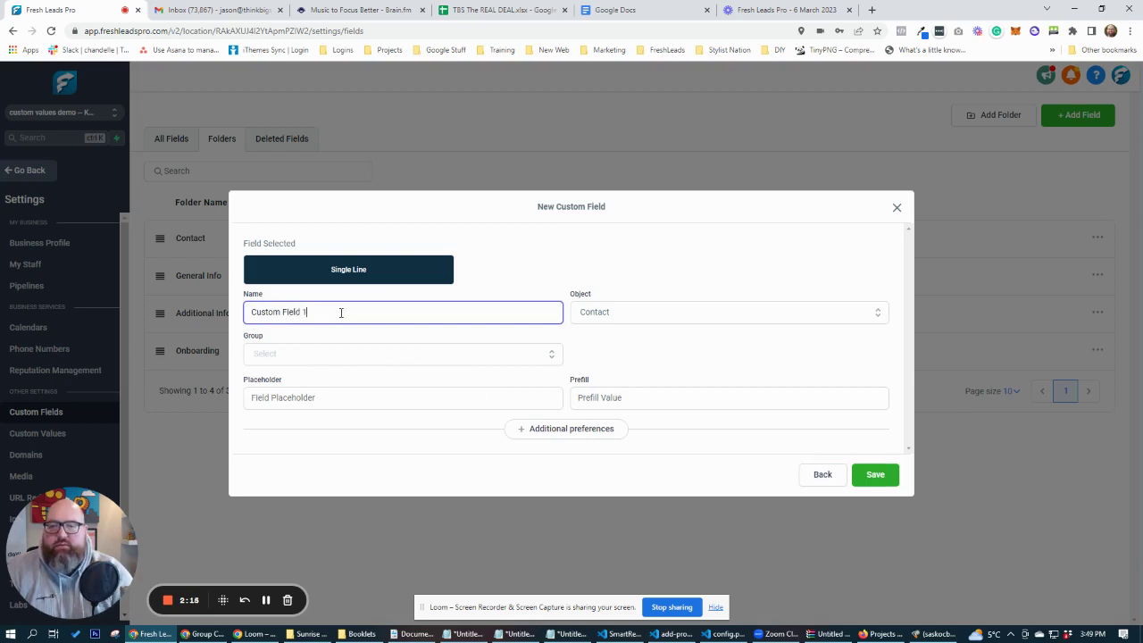
click(342, 355)
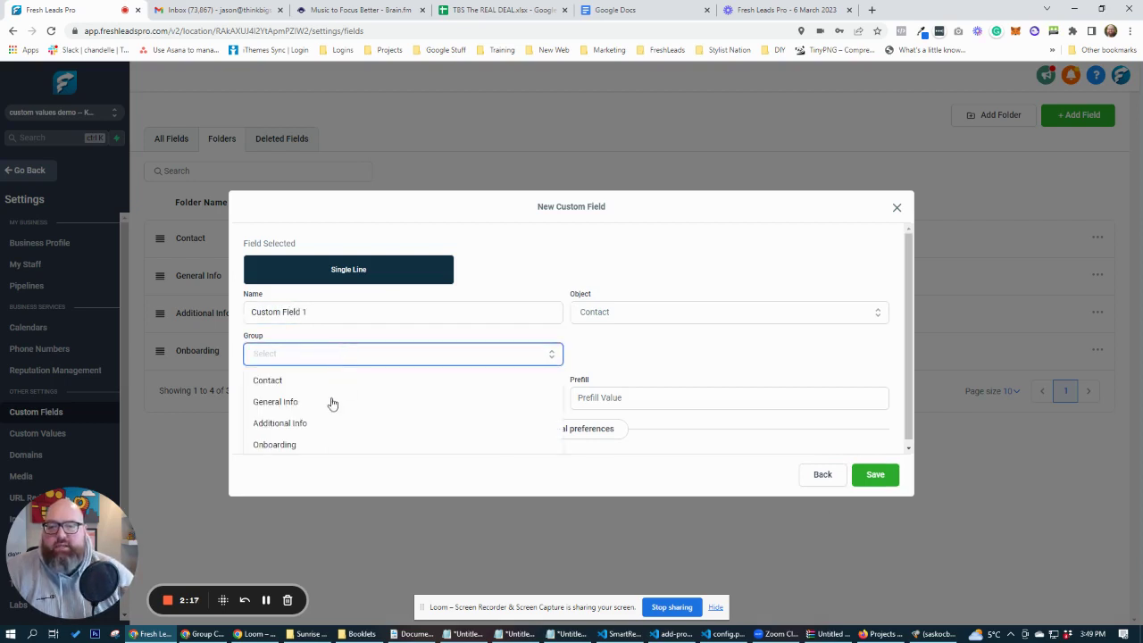
click(311, 445)
click(887, 476)
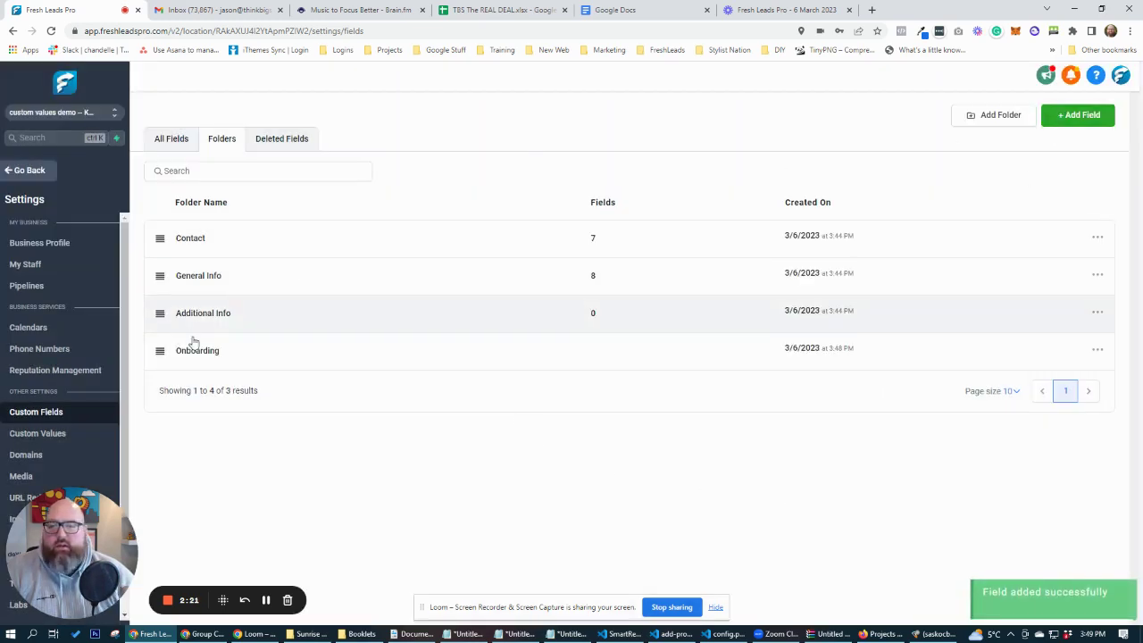
click(195, 351)
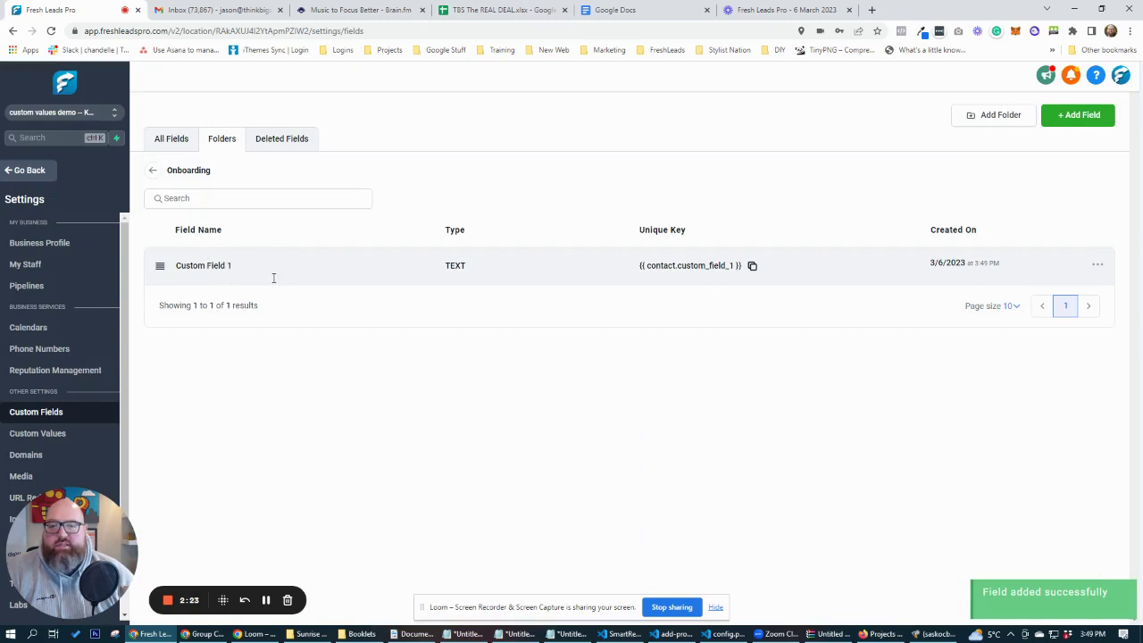
Add a single-line text field 'Custom Field 2' in the Onboarding group
click(1067, 120)
click(294, 252)
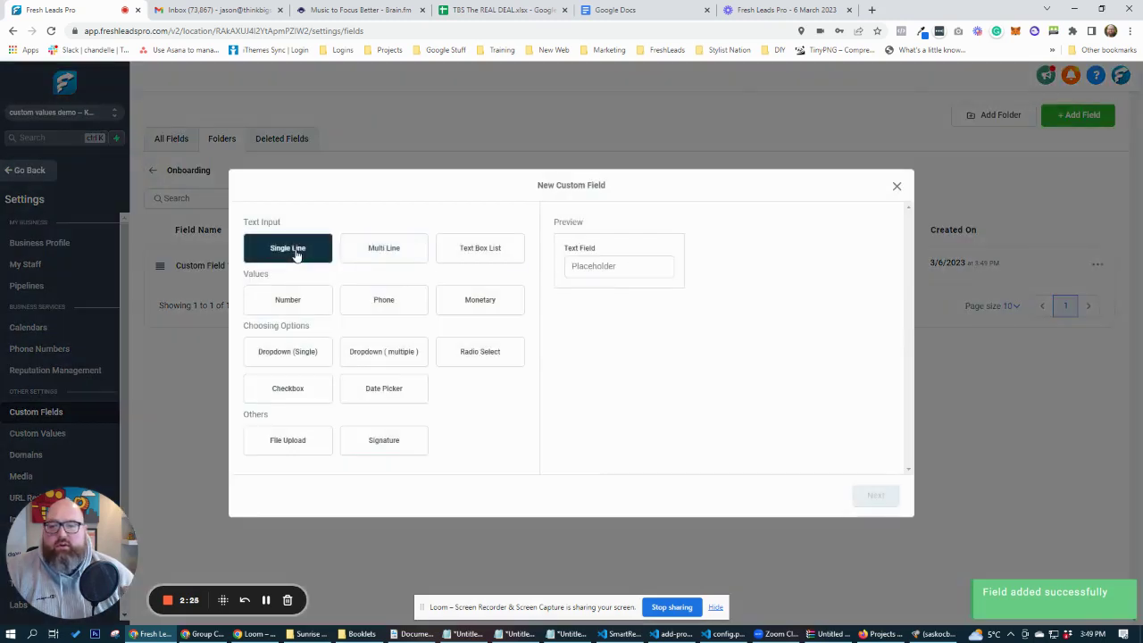
click(872, 497)
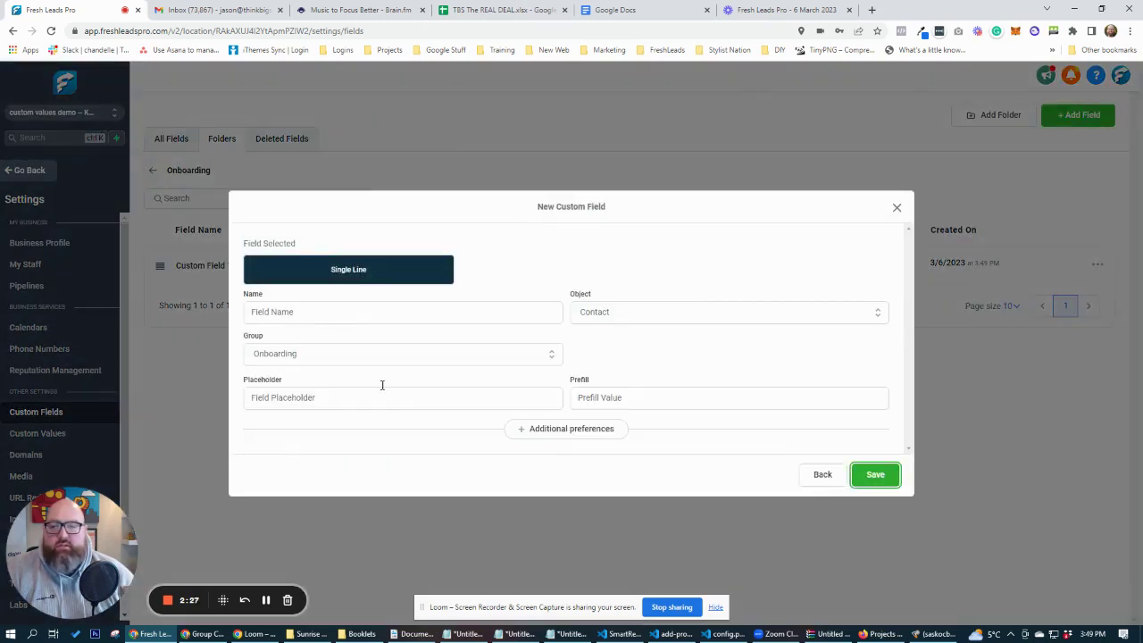
click(292, 314)
text(C)
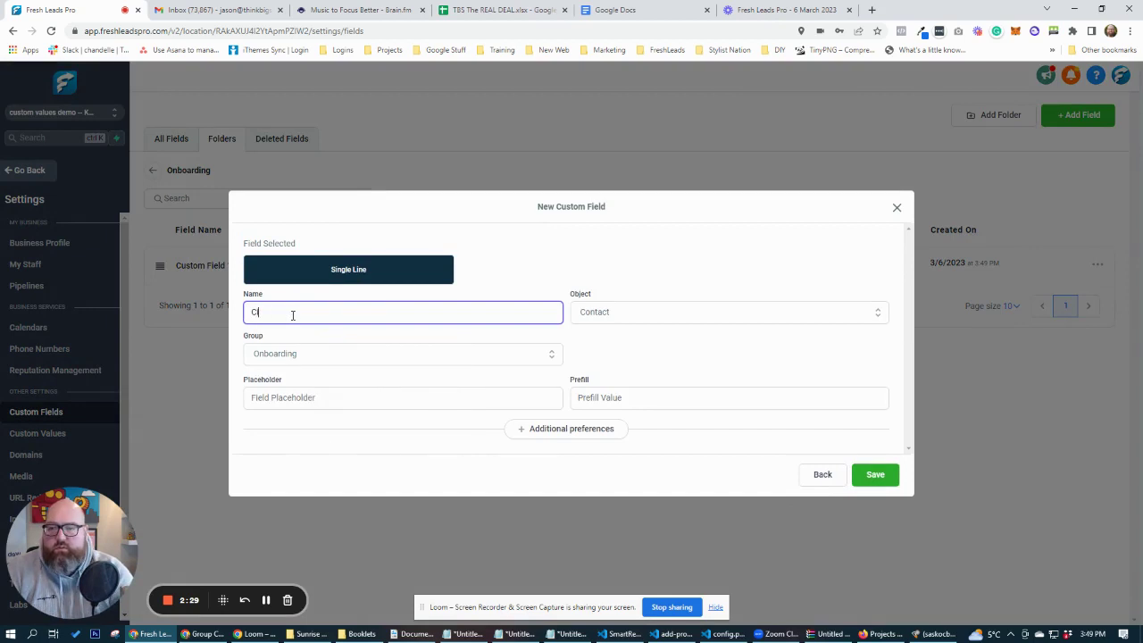
text(ustomp)
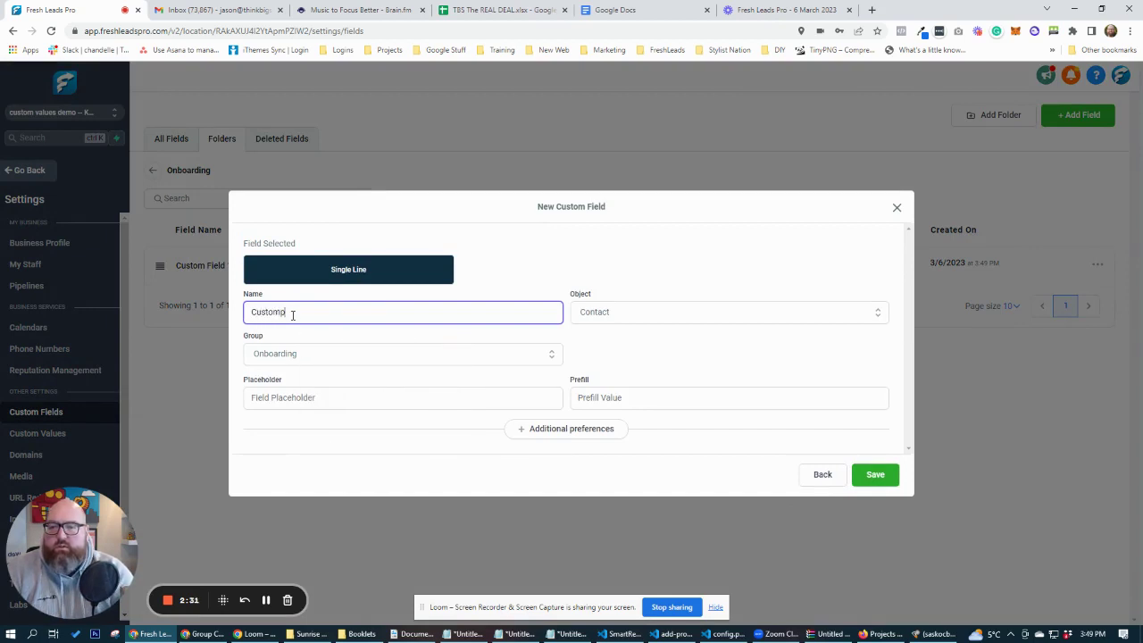
key(BackSpace)
text(Field 2)
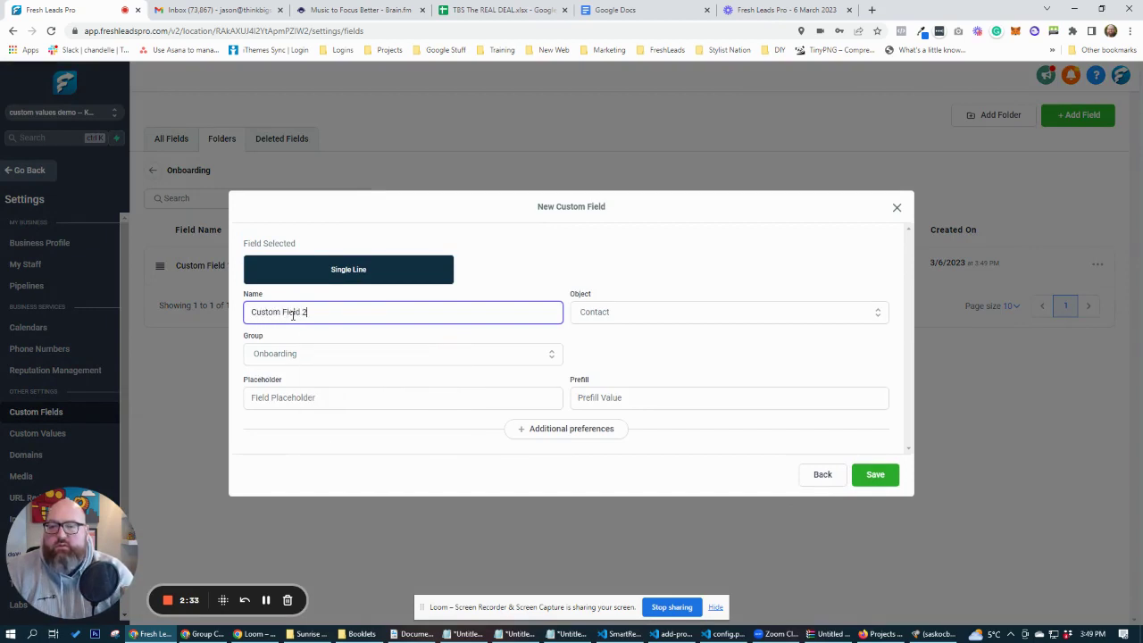
click(313, 358)
click(301, 445)
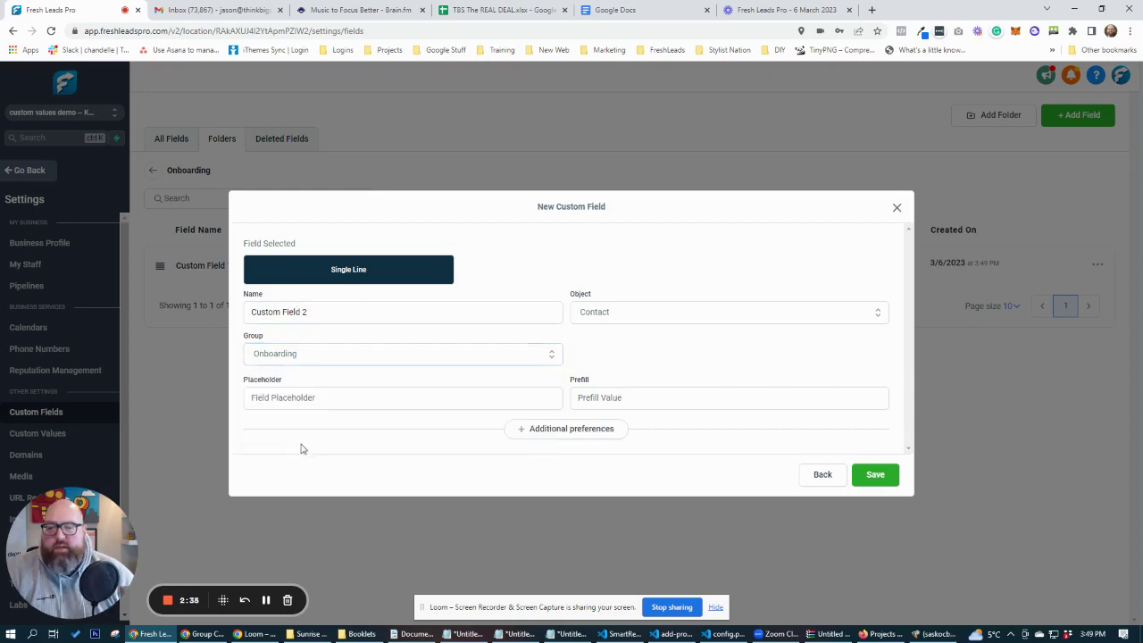
click(856, 474)
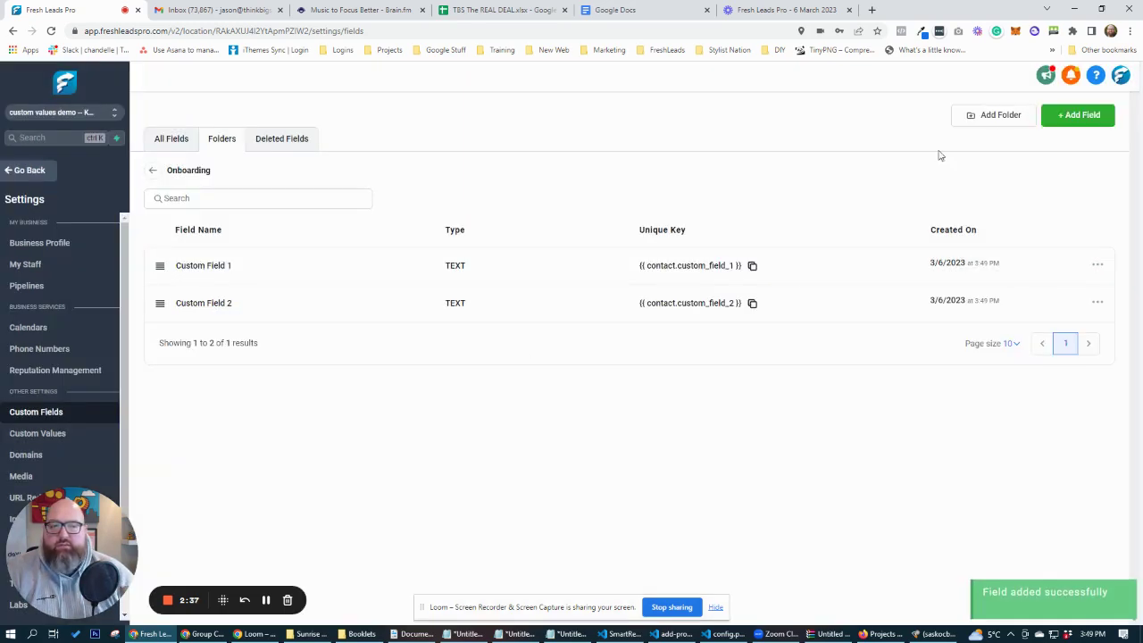
Add a single-line text field 'Custom Field 3' to Onboarding
click(1075, 114)
click(303, 251)
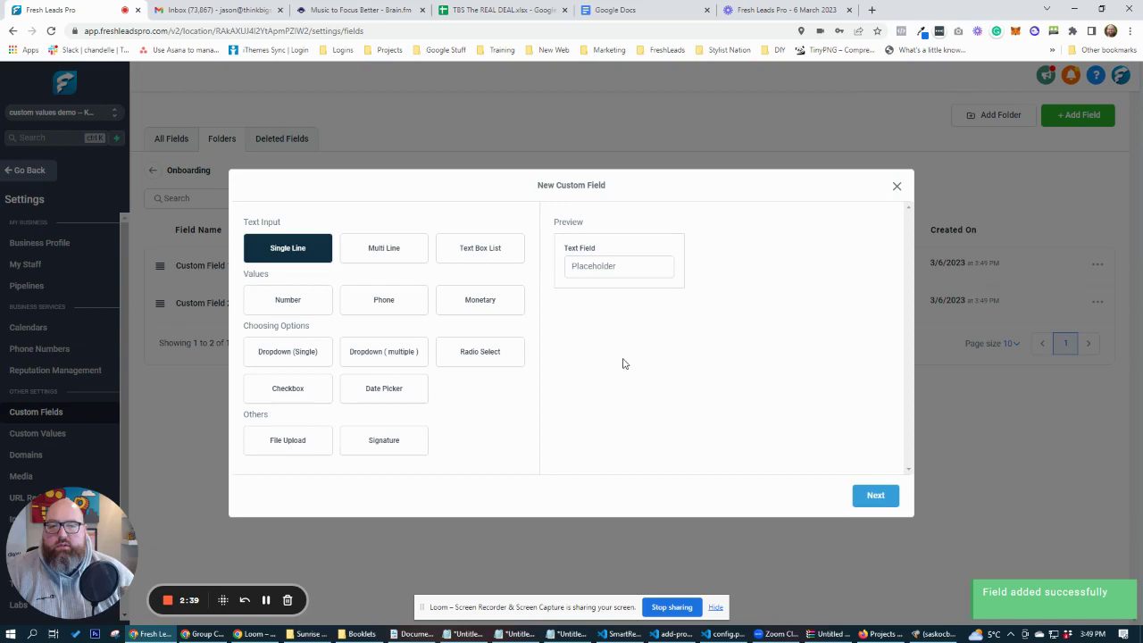
click(620, 265)
click(860, 493)
click(381, 312)
text(Cust)
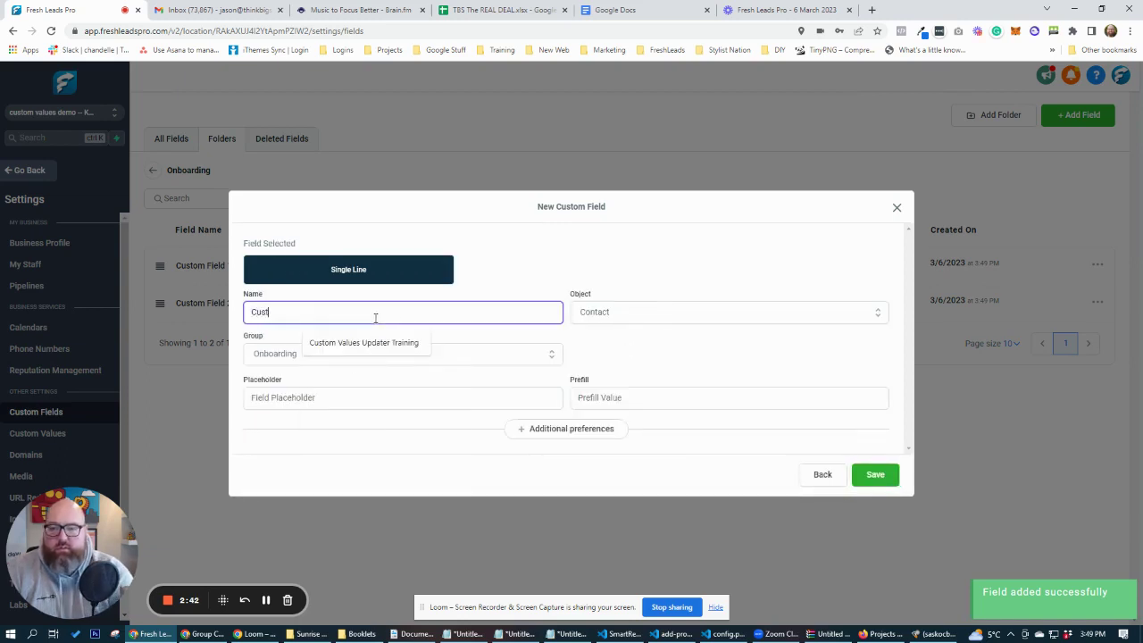
text(om Field 3)
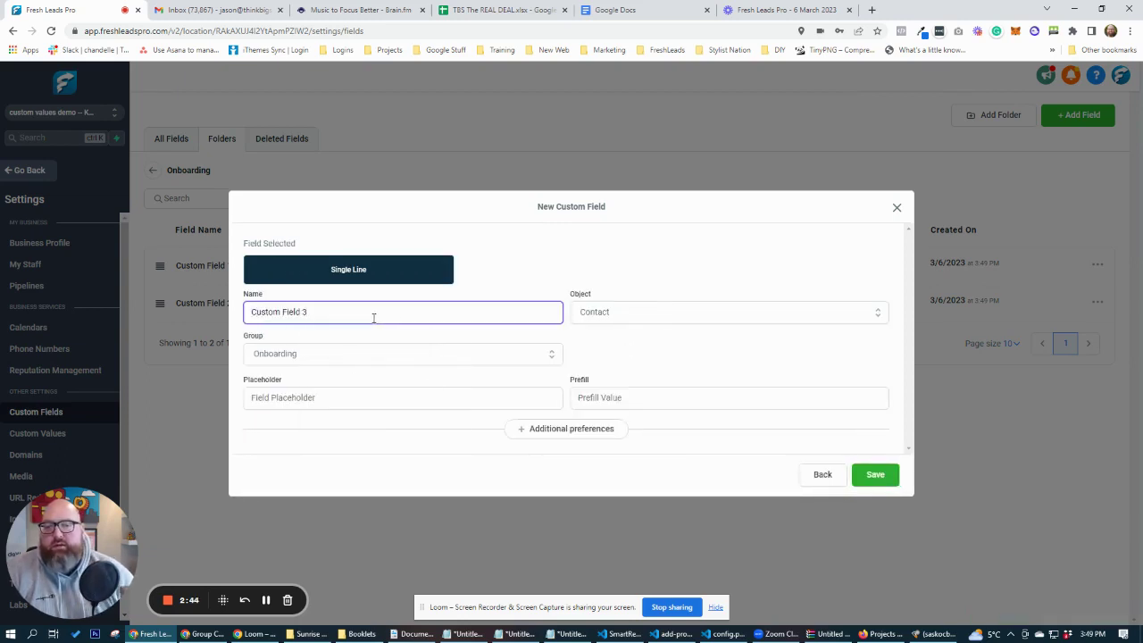
click(876, 474)
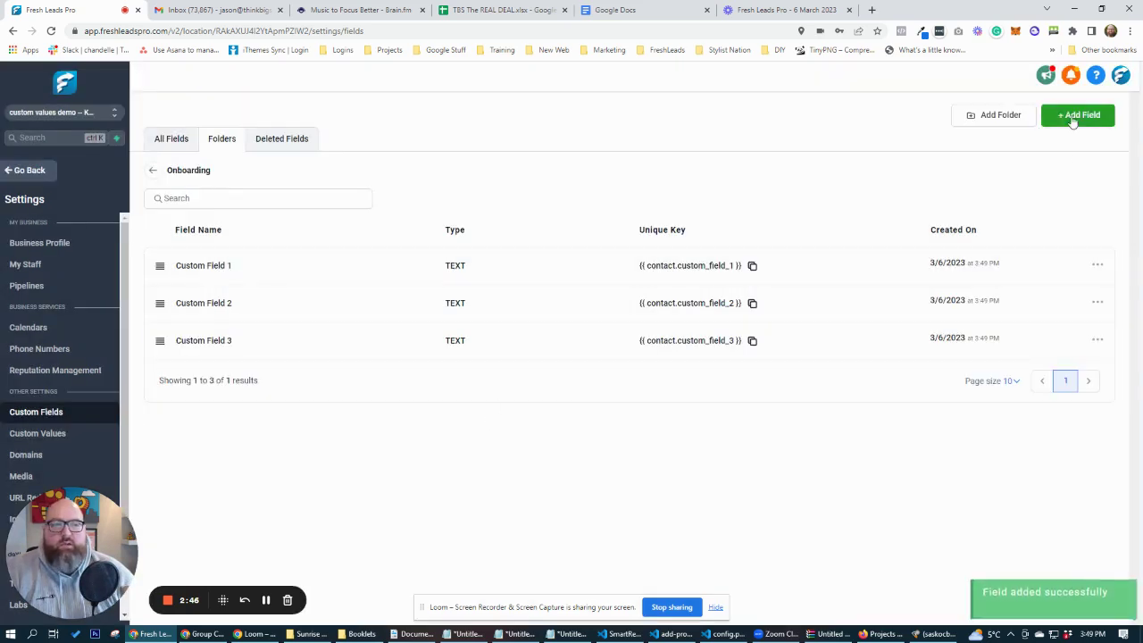
Create a File Upload field 'Custom Field Logo' with All file types allowed in Onboarding
click(1078, 114)
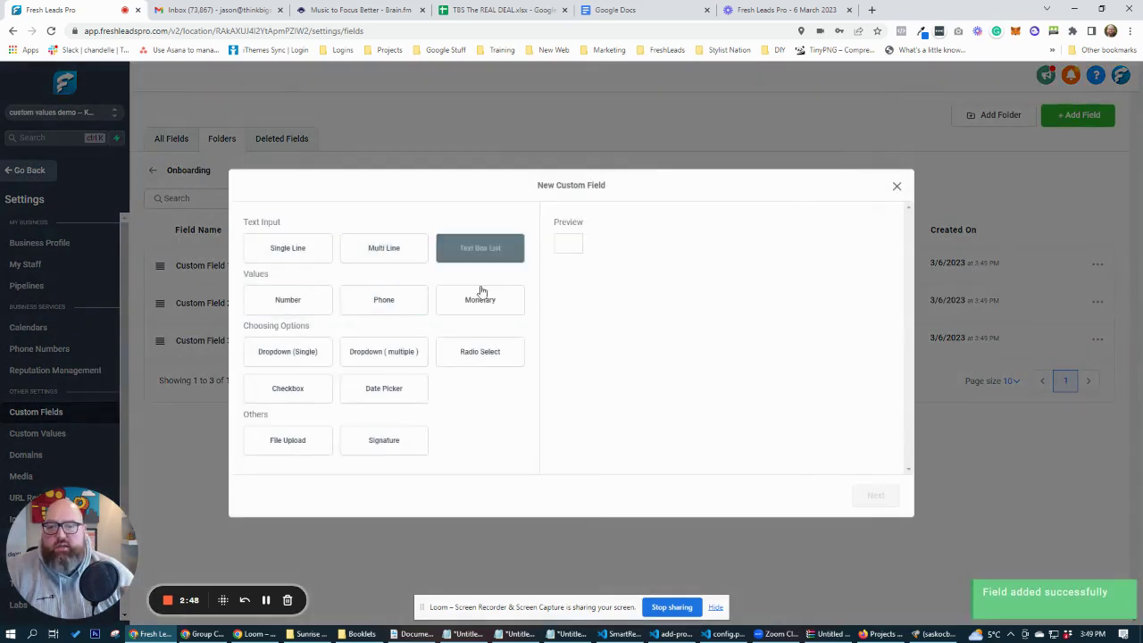
click(386, 304)
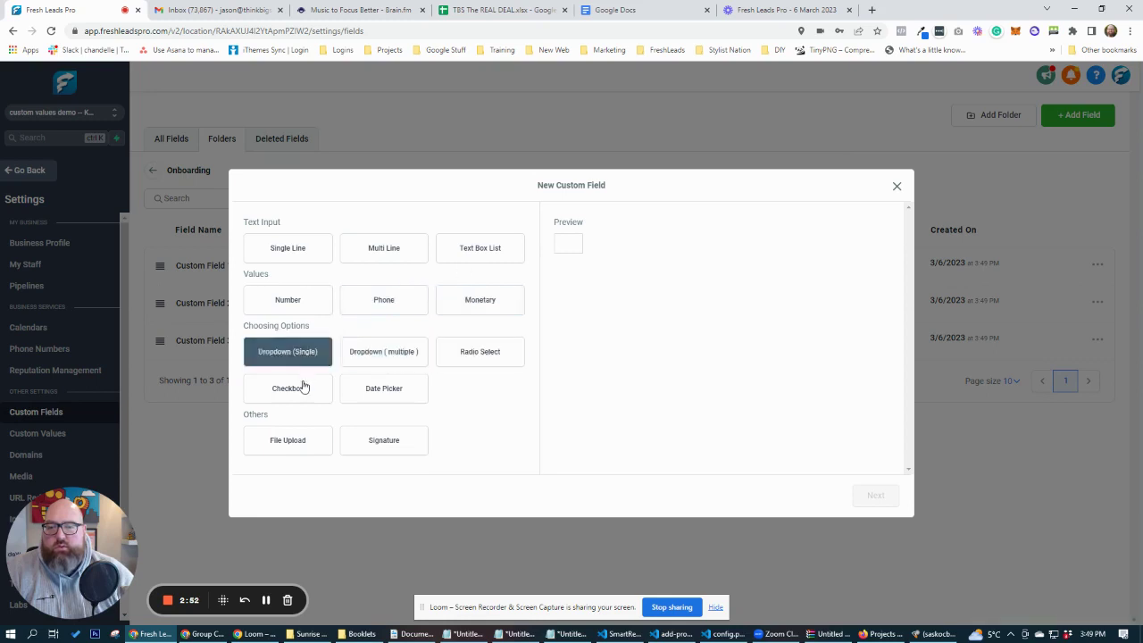
click(294, 441)
click(876, 496)
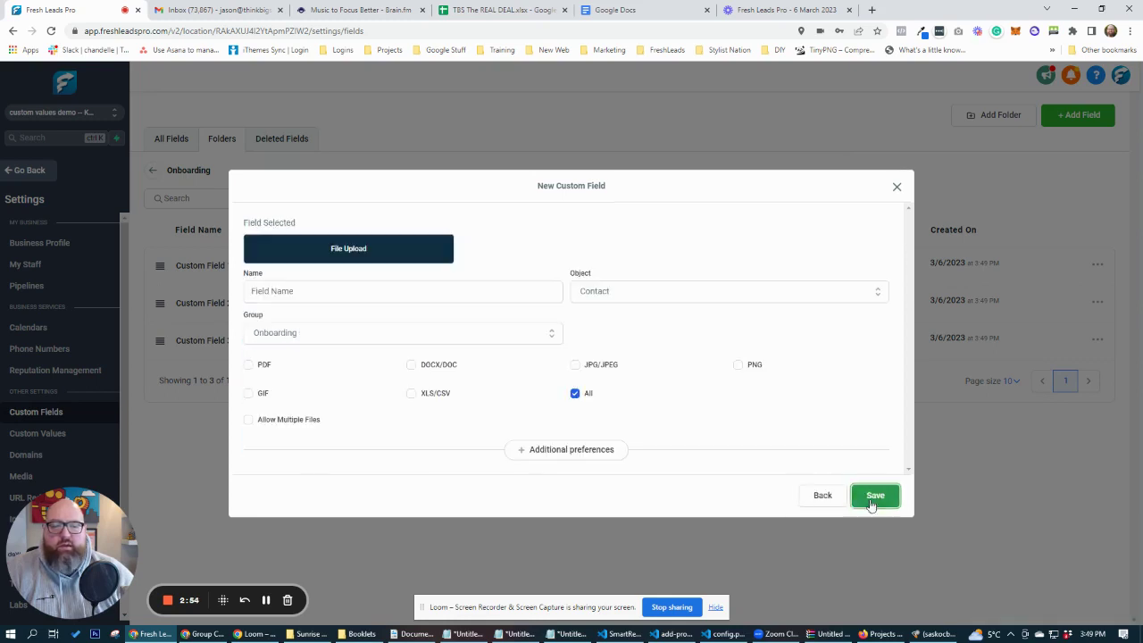
click(299, 293)
text(Cus)
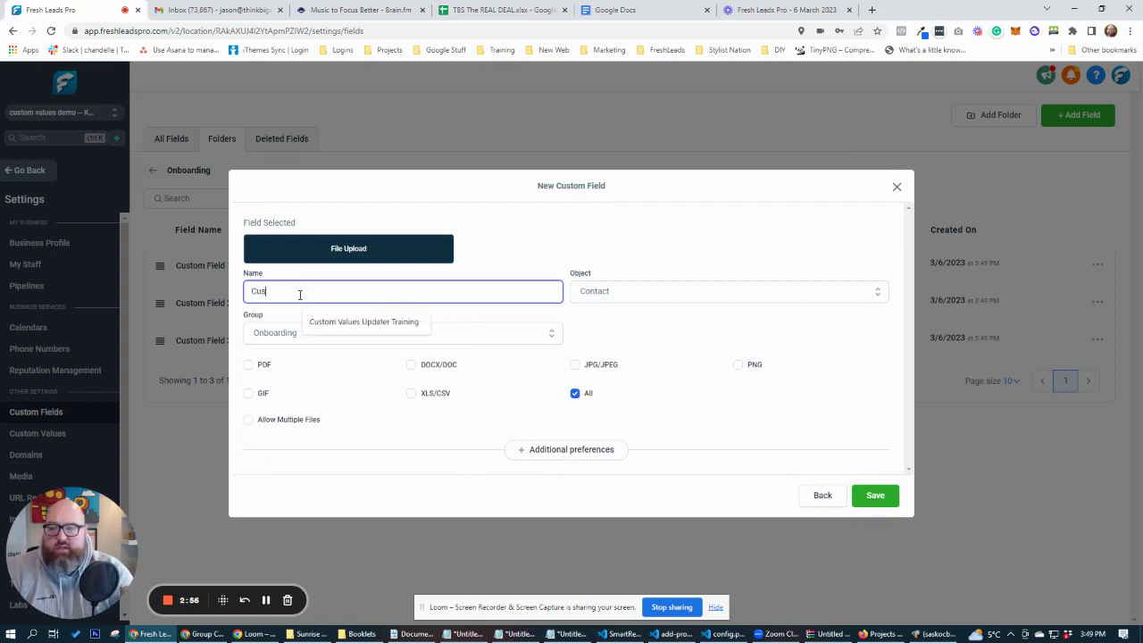
text(tom Values)
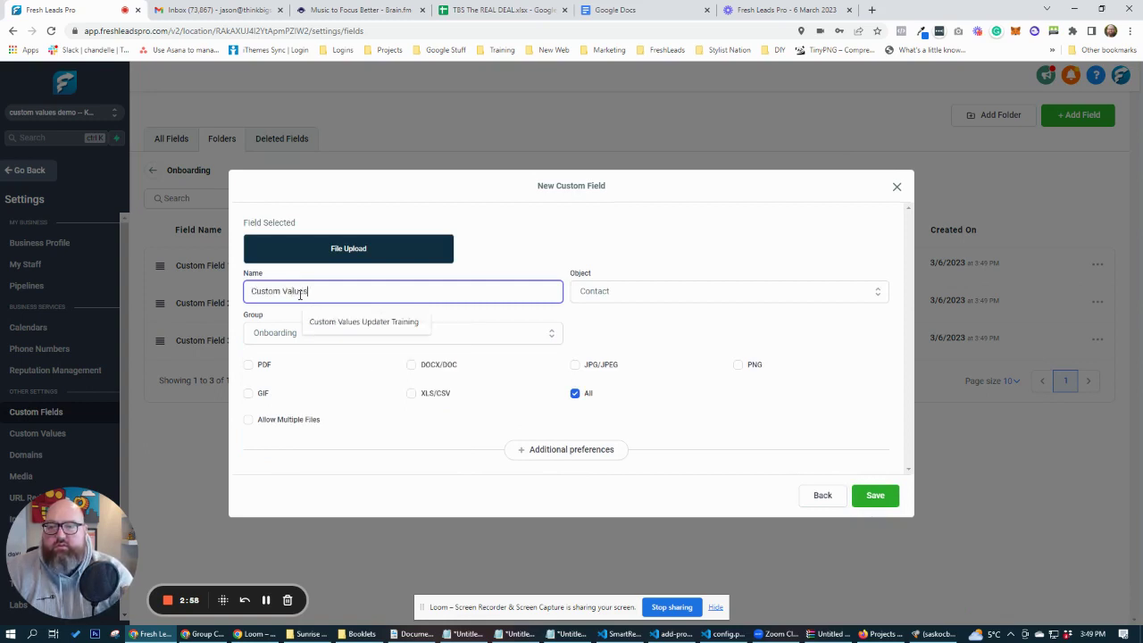
key(BackSpace)
key(BackSpace)
key(BackSpace)
key(BackSpace)
key(BackSpace)
key(BackSpace)
text(Field)
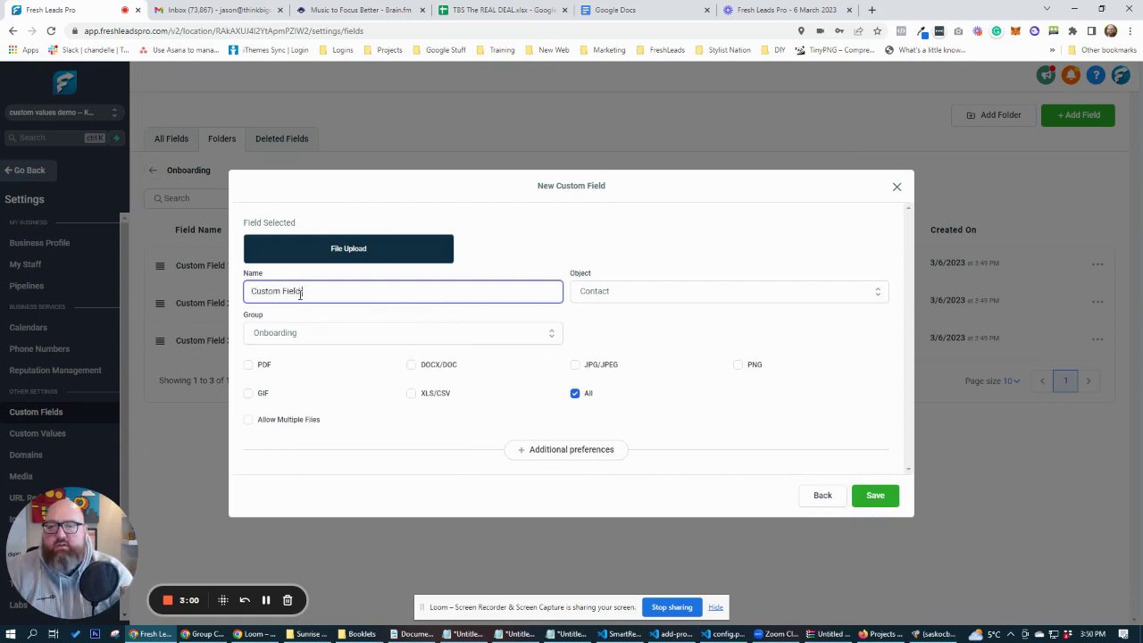
text( Logo)
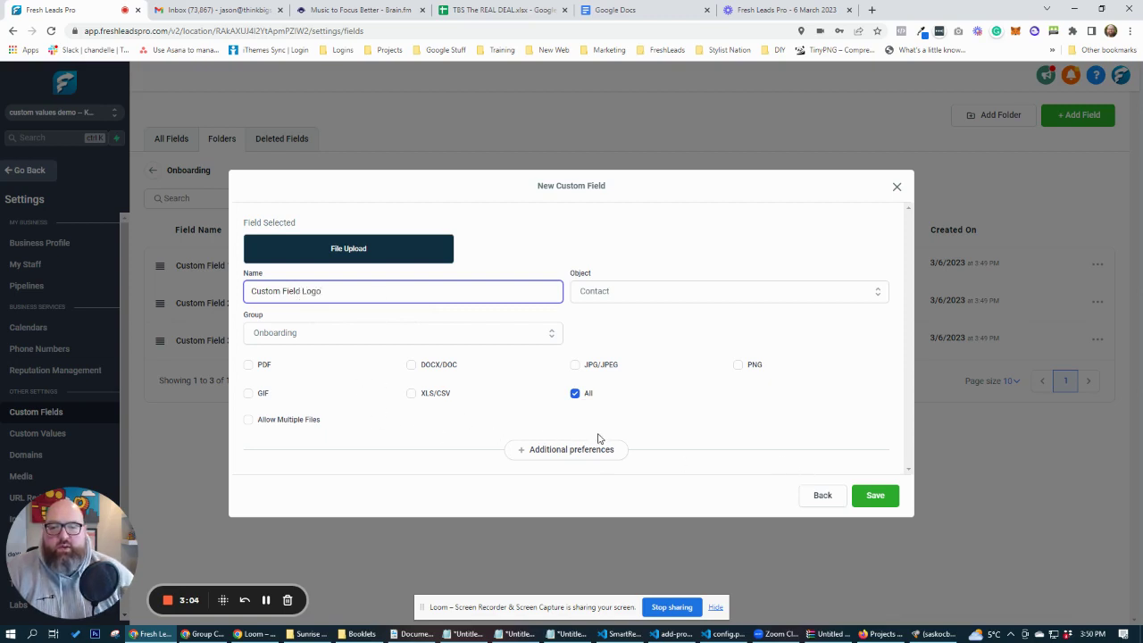
click(875, 496)
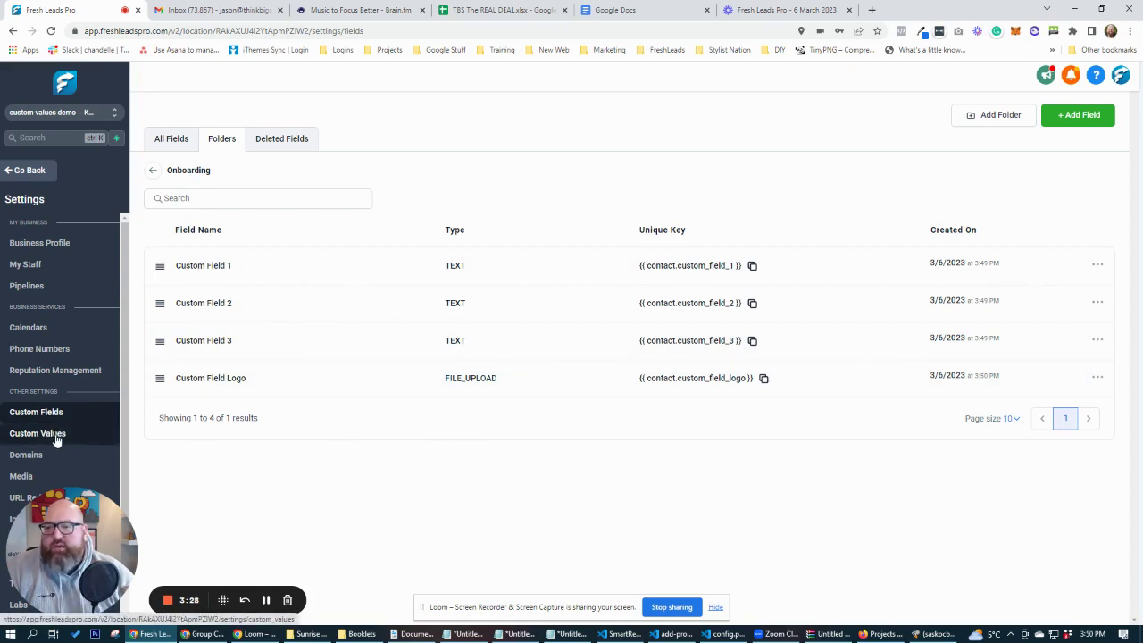
Go back to Custom Fields and open the Onboarding folder
click(56, 434)
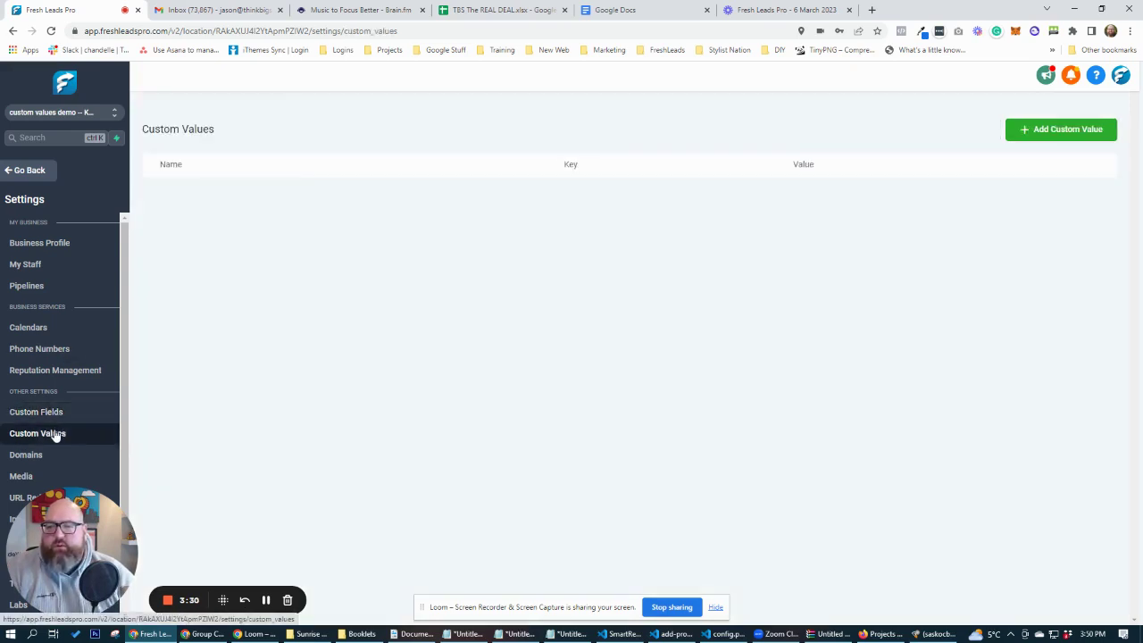
click(55, 412)
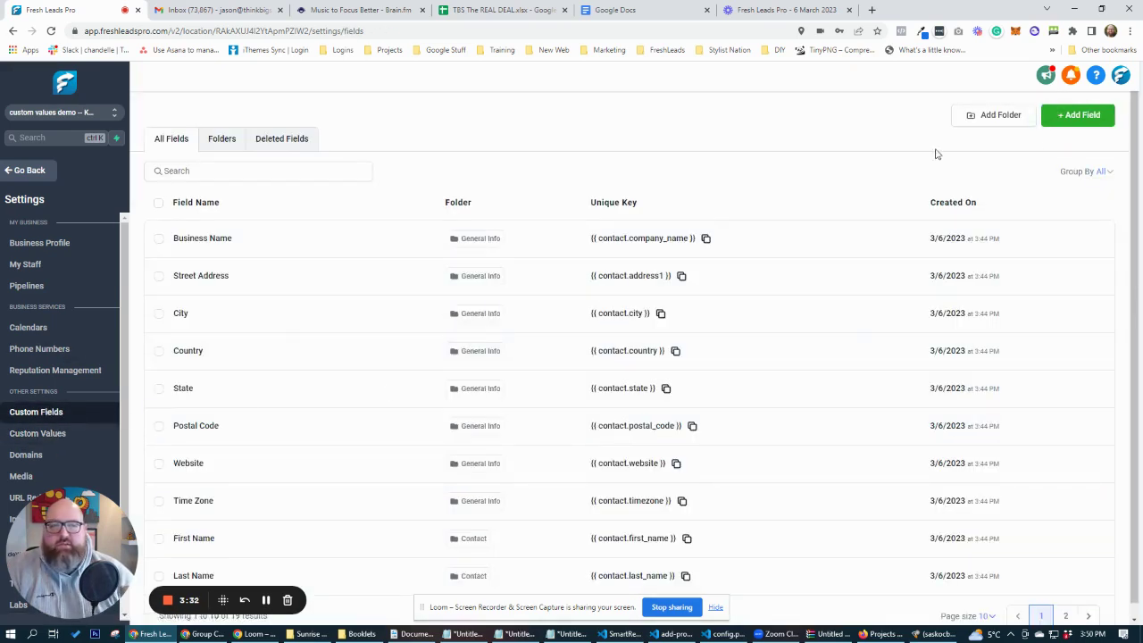
click(222, 141)
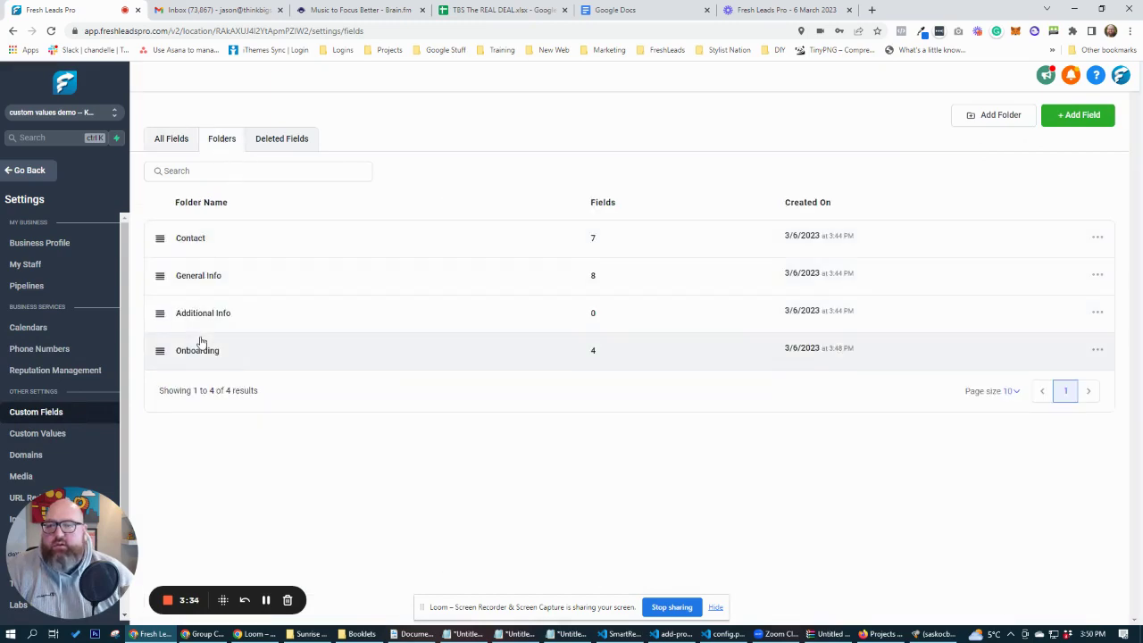
click(199, 348)
Add a single-line text field 'Custom Field 4' to Onboarding
click(1083, 115)
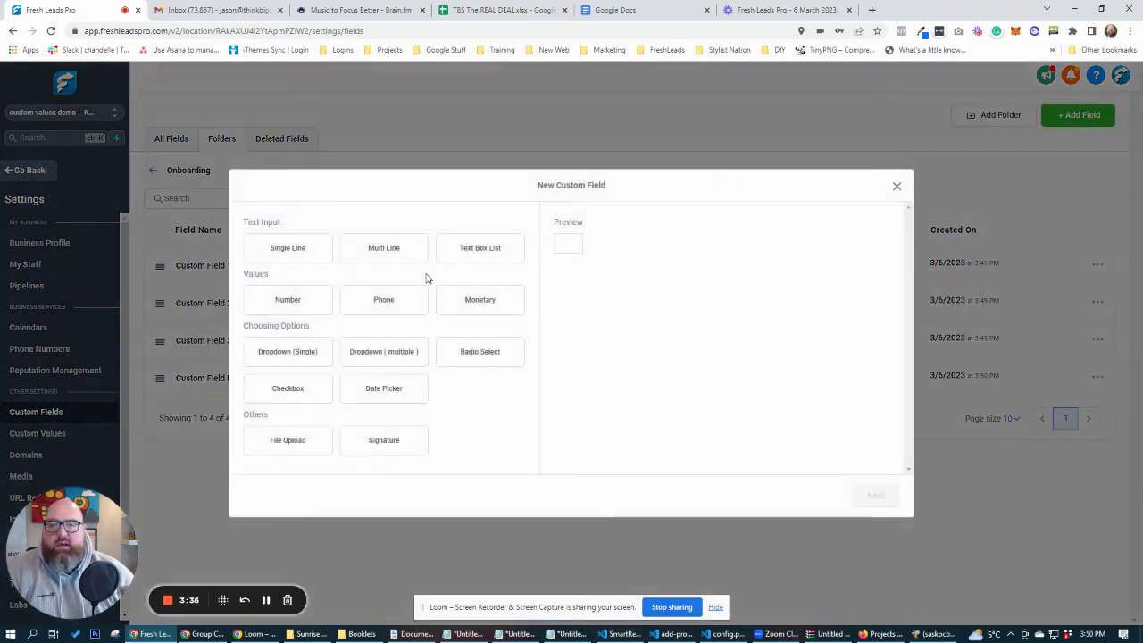
click(291, 259)
click(875, 497)
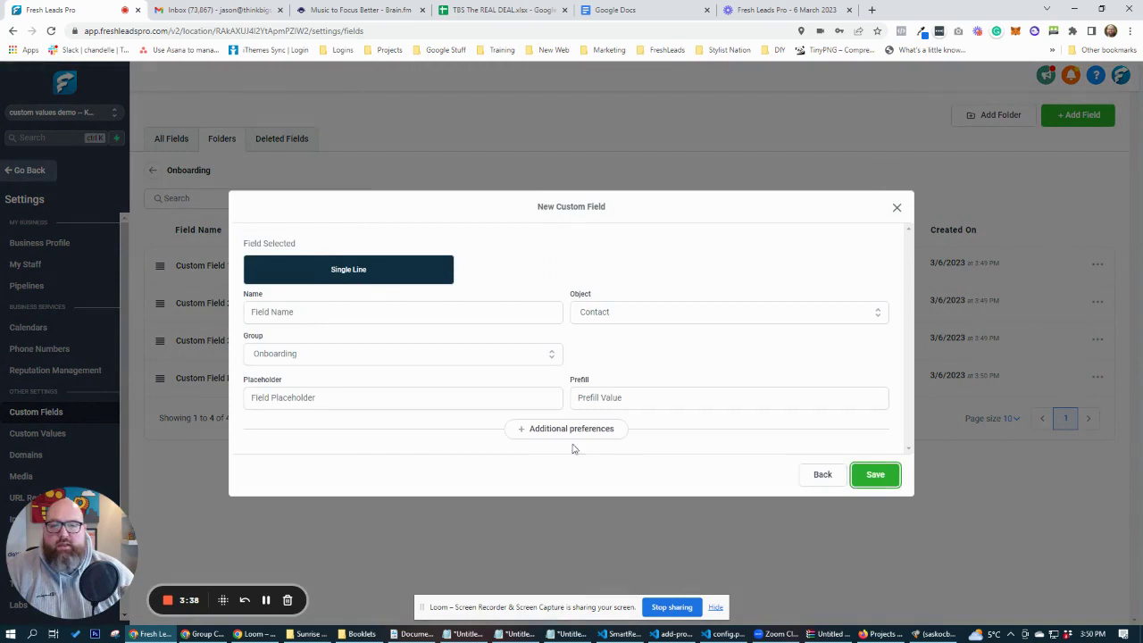
click(293, 311)
text(Custom Field 4)
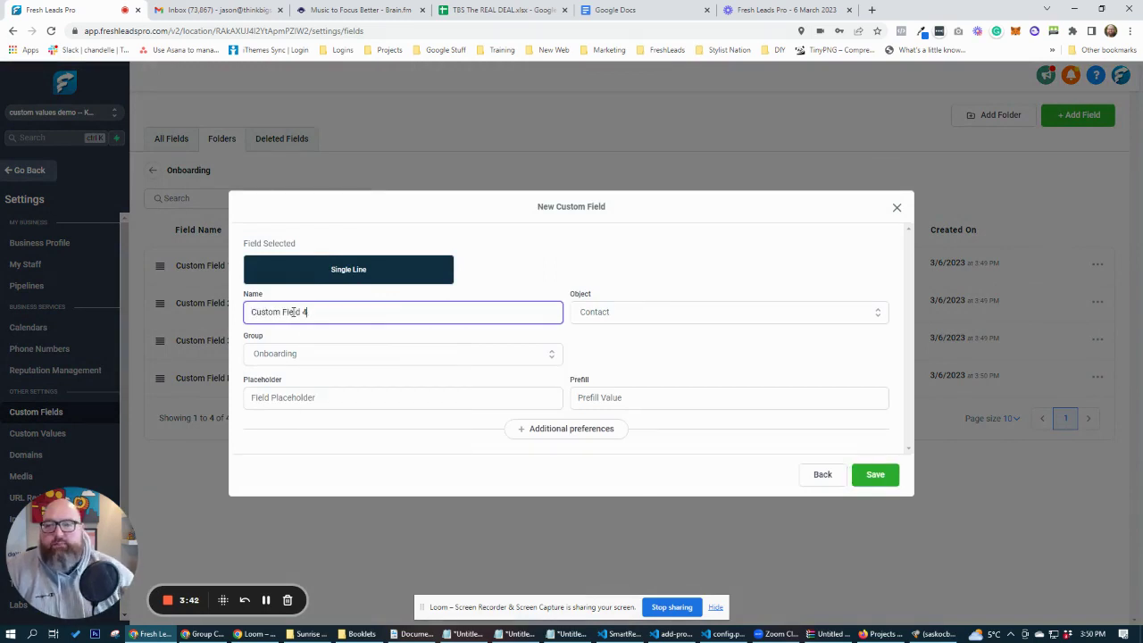
click(875, 474)
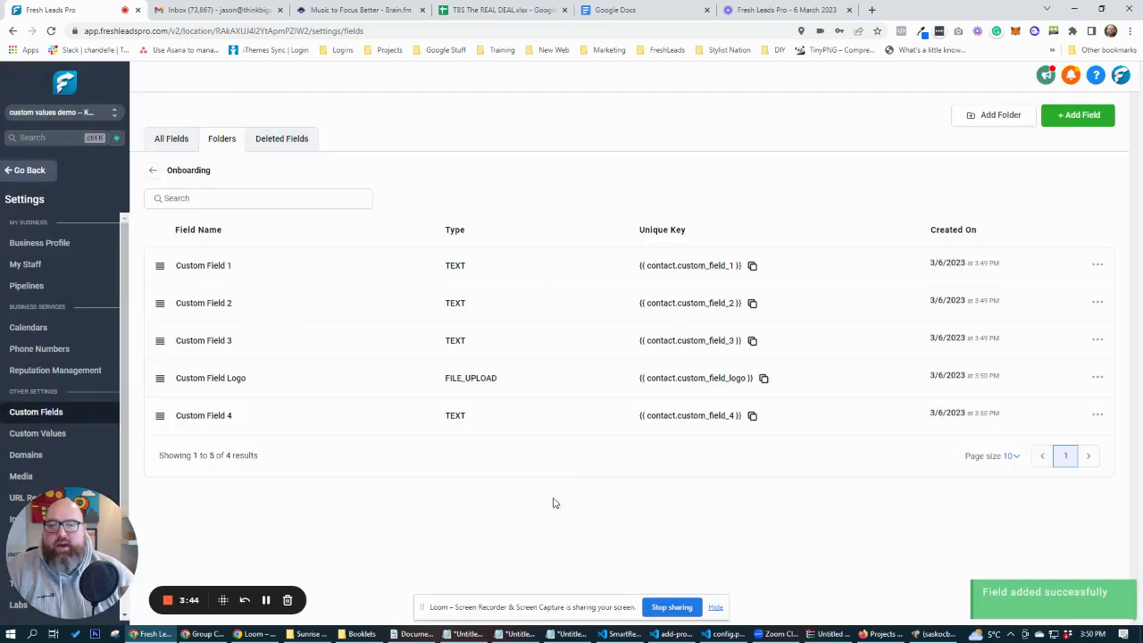